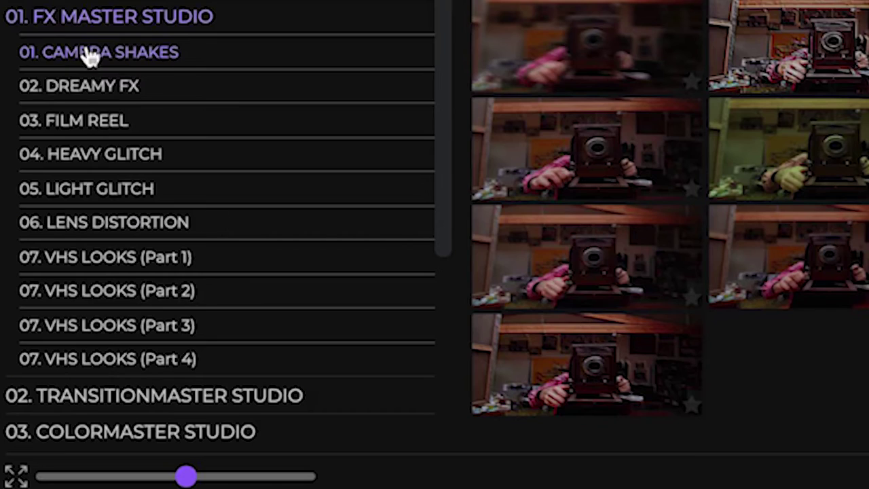
Apply the DREAMY FX Minor Echos preset and trim its layer to the opening clip's length.
{"action": "left_click", "coordinate": [111, 98]}
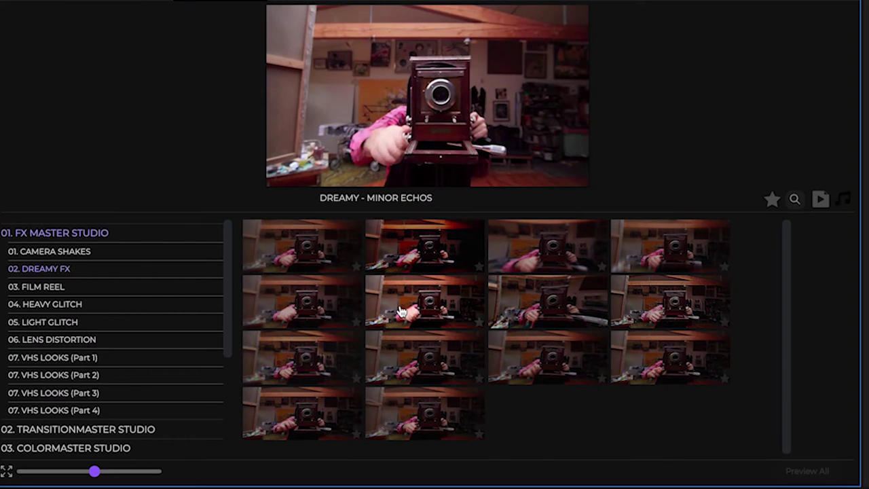
{"action": "left_click", "coordinate": [400, 311]}
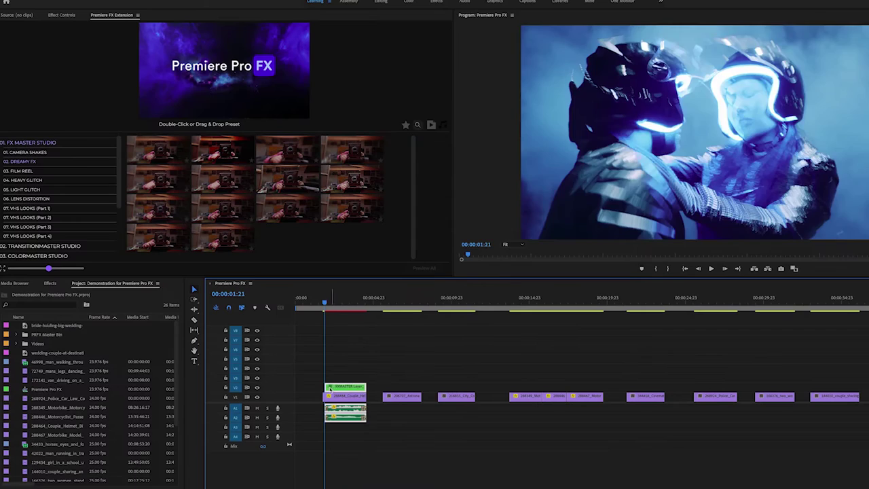
{"action": "left_click_drag", "start_coordinate": [365, 401], "coordinate": [366, 401]}
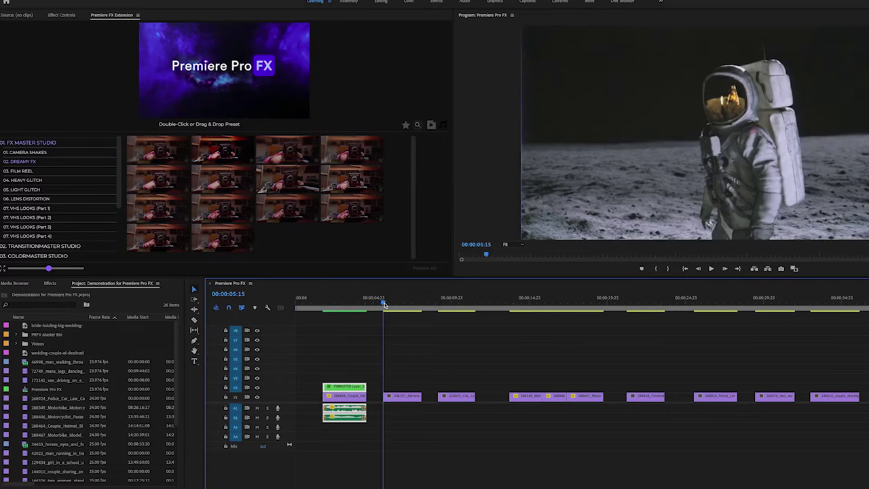
Apply the Light Standard Glitch preset over the astronaut clip and preview it.
{"action": "left_click", "coordinate": [27, 190]}
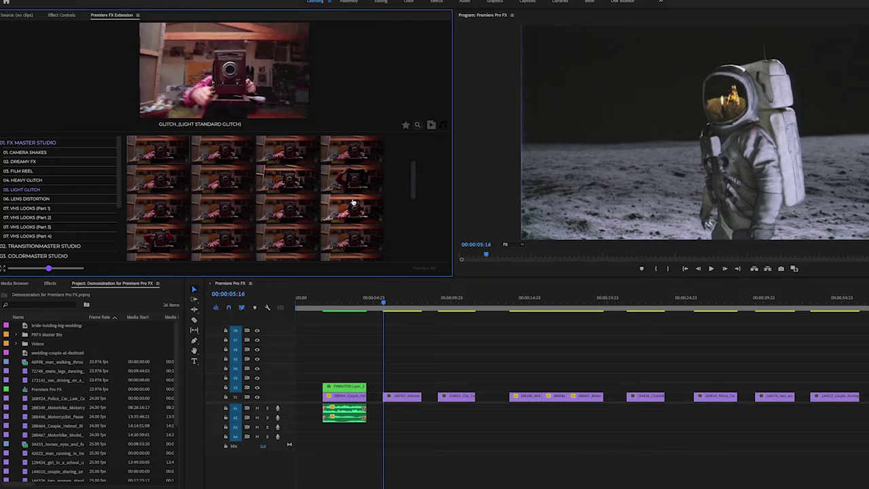
{"action": "left_click", "coordinate": [352, 202]}
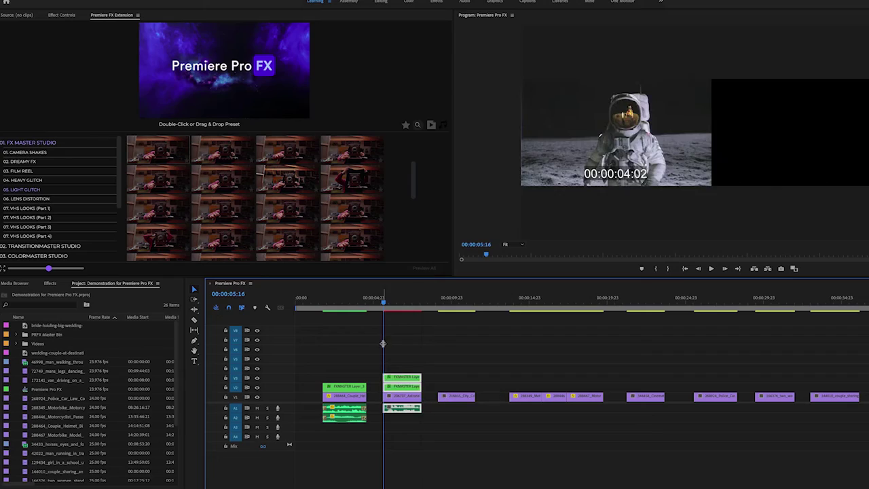
{"action": "key", "text": "space"}
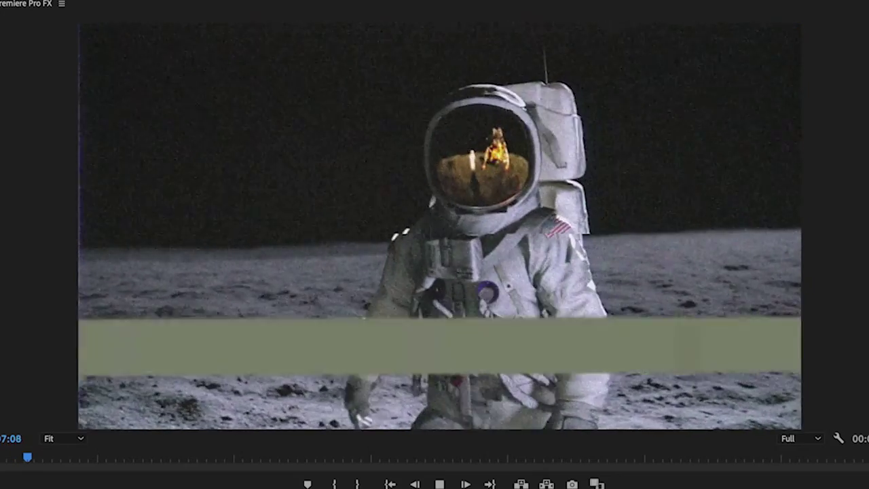
{"action": "key", "text": "space"}
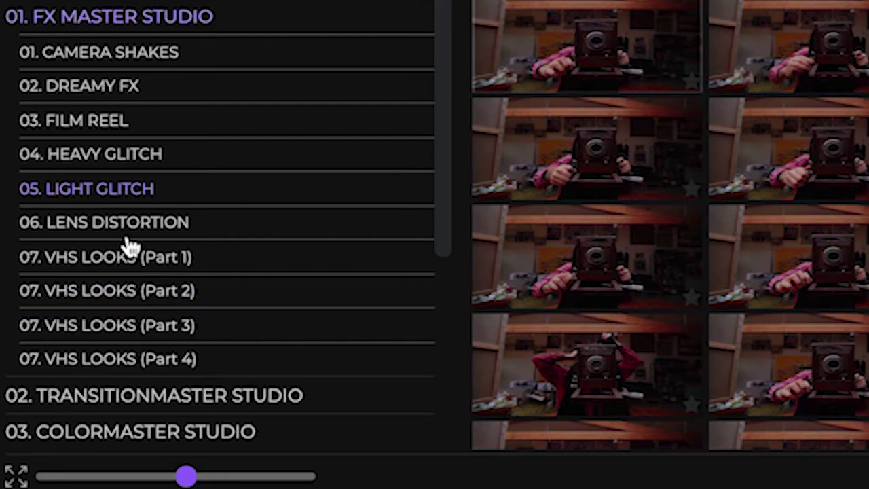
Apply the VHS LOOKS (Part 1) Faded Wrinkled Timecode preset to the timeline.
{"action": "left_click", "coordinate": [125, 256]}
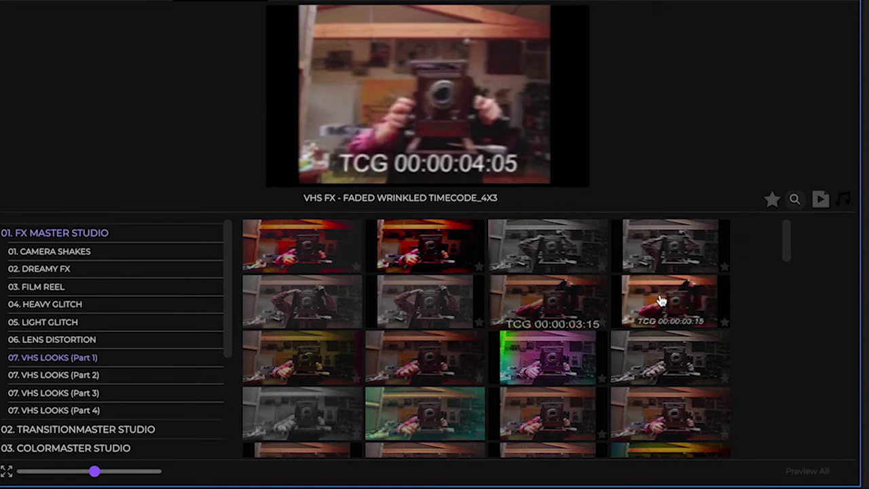
{"action": "scroll", "coordinate": [660, 301], "scroll_direction": "down", "scroll_amount": 2}
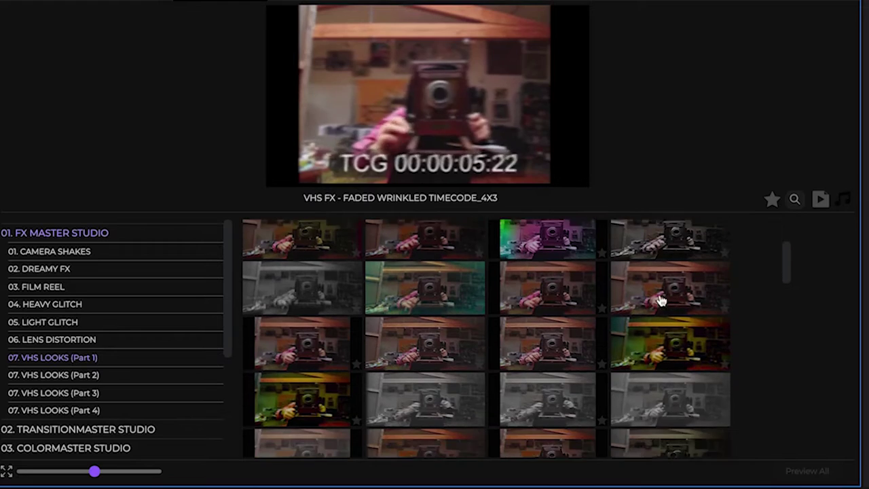
{"action": "scroll", "coordinate": [754, 304], "scroll_direction": "down", "scroll_amount": 1}
{"action": "scroll", "coordinate": [755, 304], "scroll_direction": "down", "scroll_amount": 2}
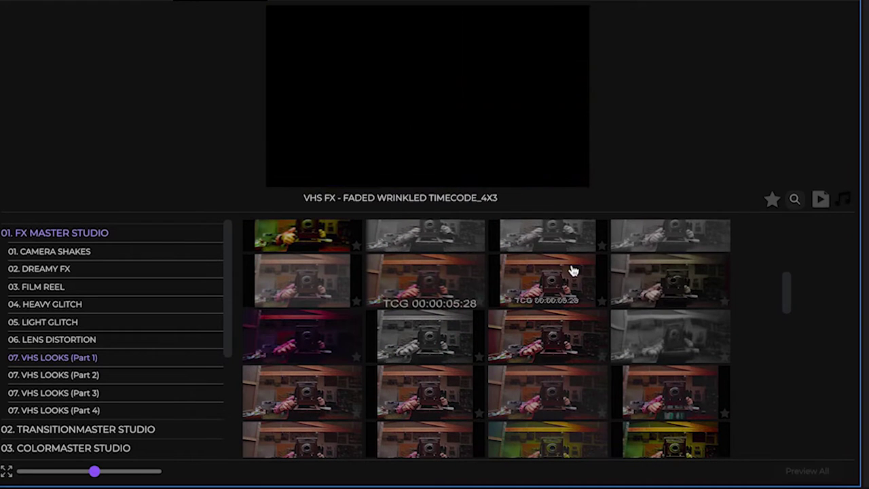
{"action": "double_click", "coordinate": [533, 283]}
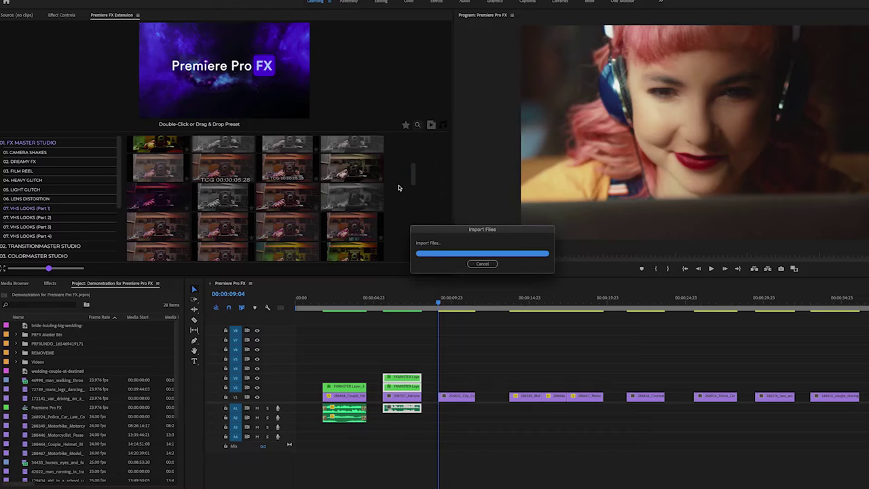
Play and scrub from about 00:00:14:23 into the motorcycle clips to check the VHS look.
{"action": "key", "text": "space"}
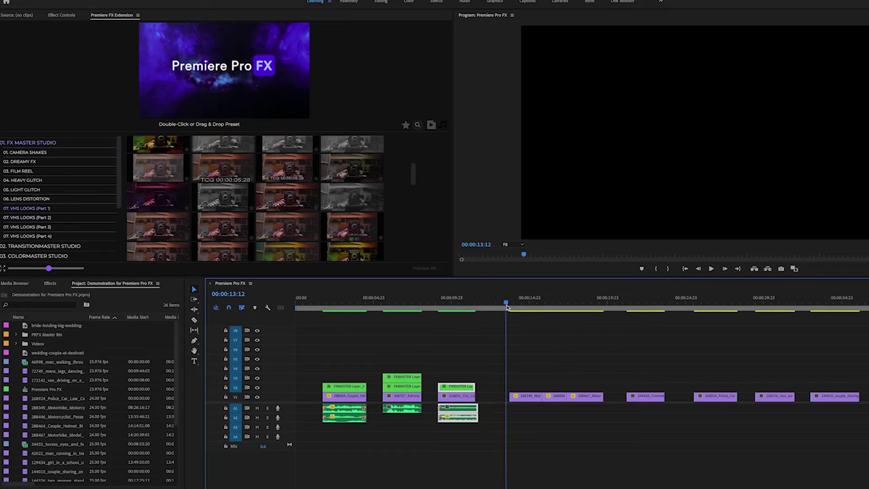
{"action": "key", "text": "space"}
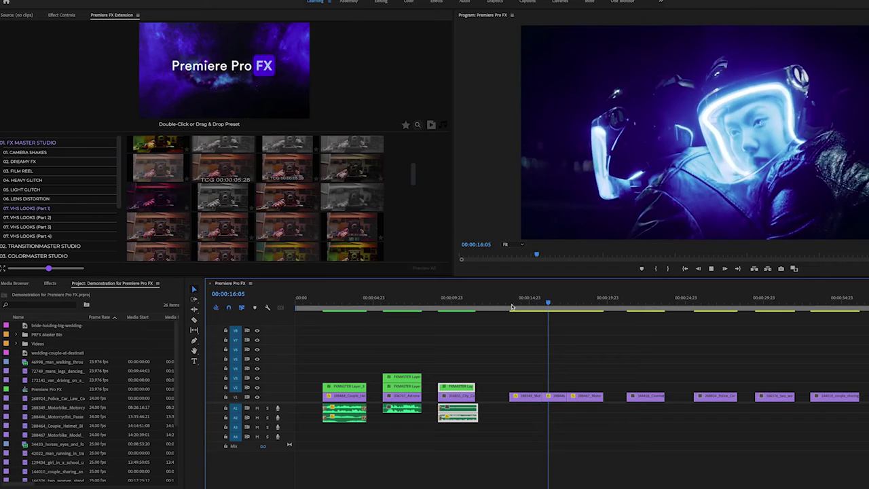
{"action": "left_click", "coordinate": [522, 304]}
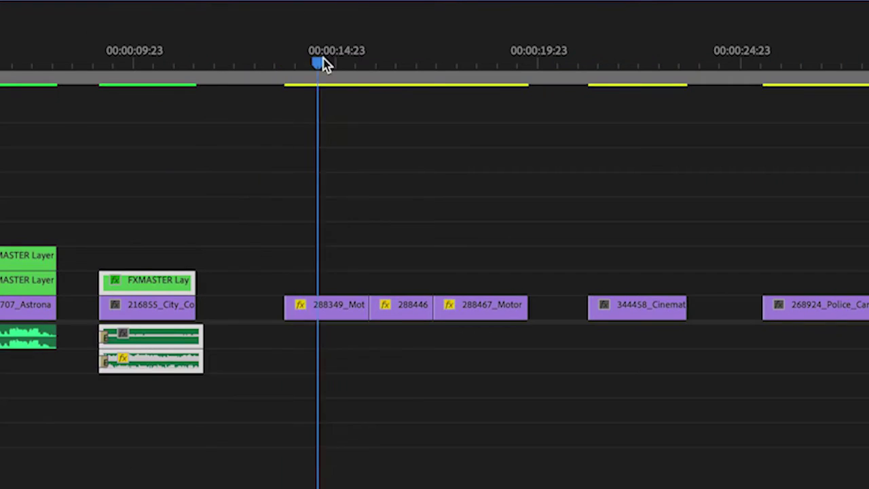
{"action": "left_click_drag", "start_coordinate": [323, 63], "coordinate": [373, 61]}
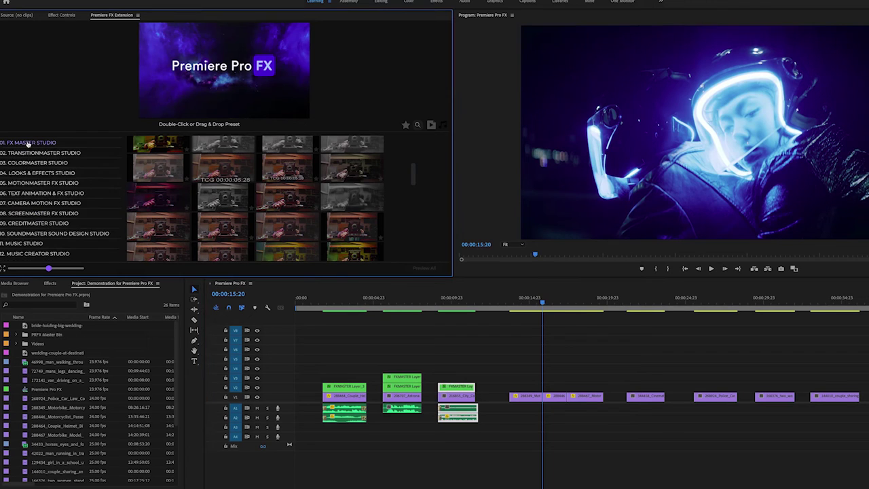
{"action": "left_click", "coordinate": [27, 152]}
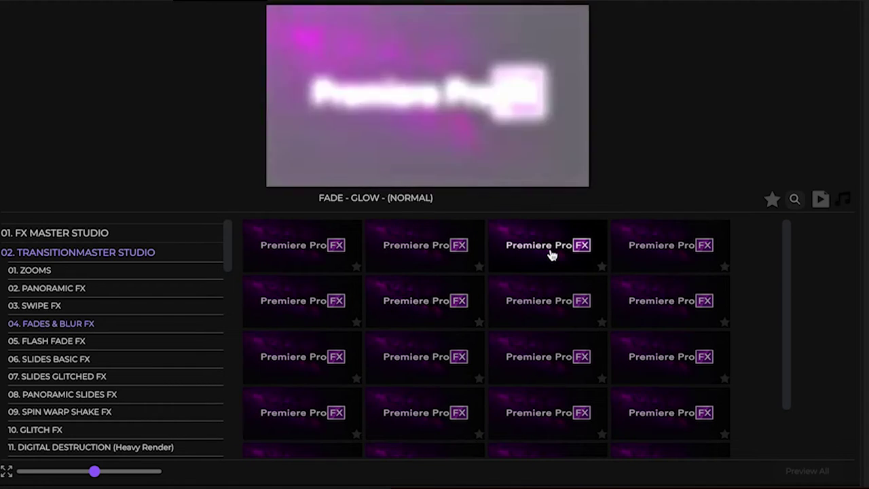
Apply FADE - GLOW (NORMAL) and ZOOM - SHAKE OUT transitions between the motorcycle clips, reviewing around 00:00:21:04.
{"action": "double_click", "coordinate": [552, 255]}
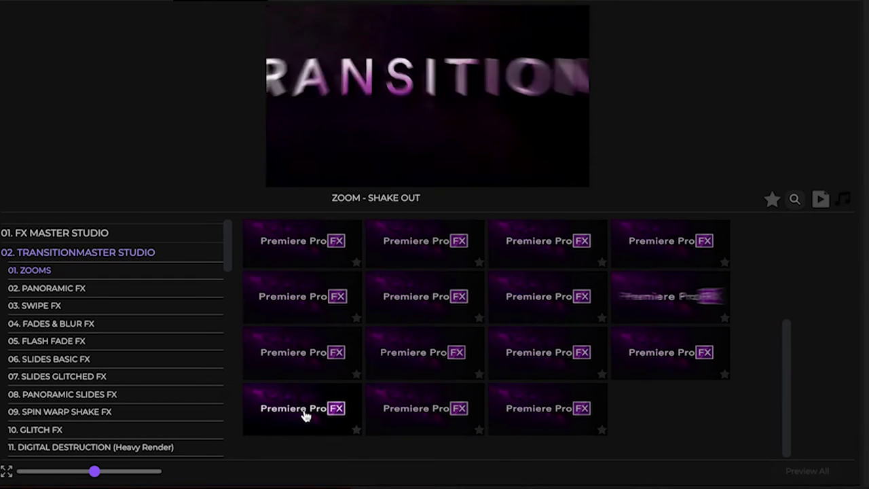
{"action": "double_click", "coordinate": [305, 415]}
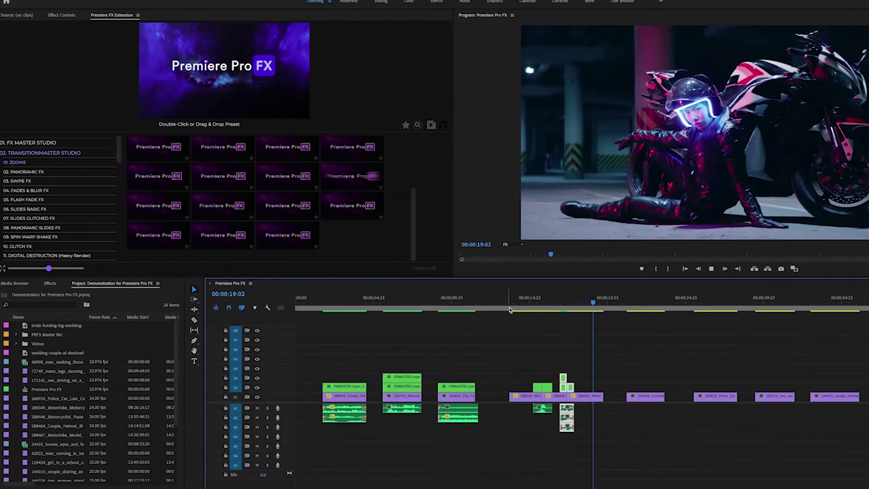
{"action": "key", "text": "space"}
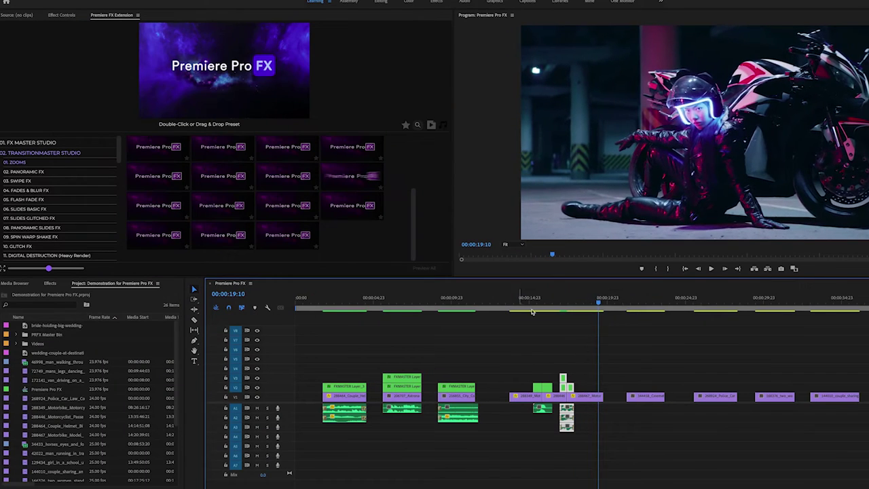
{"action": "left_click", "coordinate": [627, 309]}
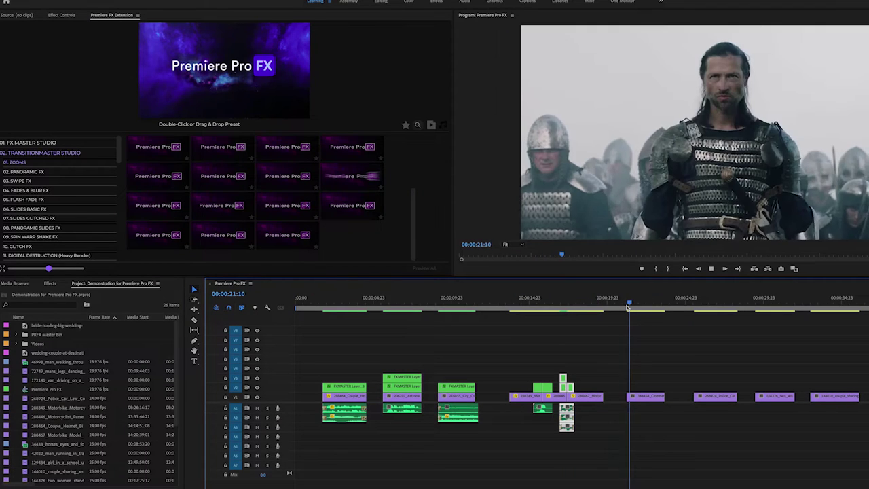
{"action": "left_click", "coordinate": [628, 307]}
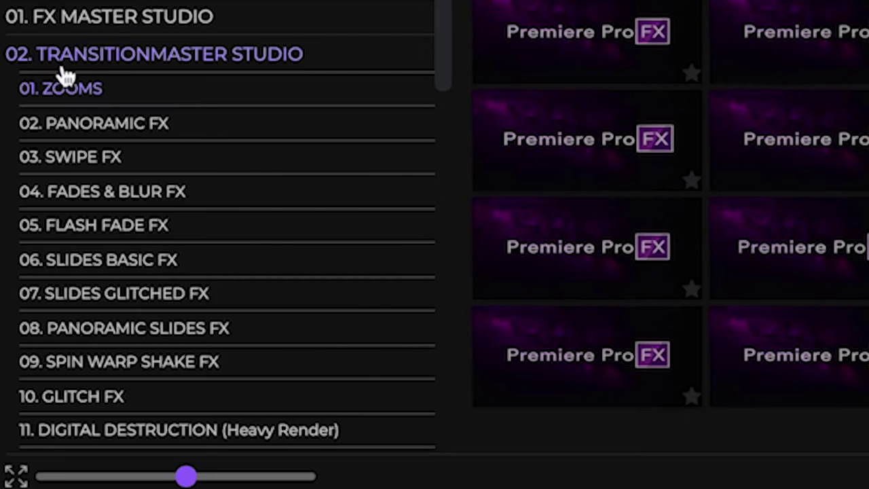
{"action": "left_click", "coordinate": [66, 73]}
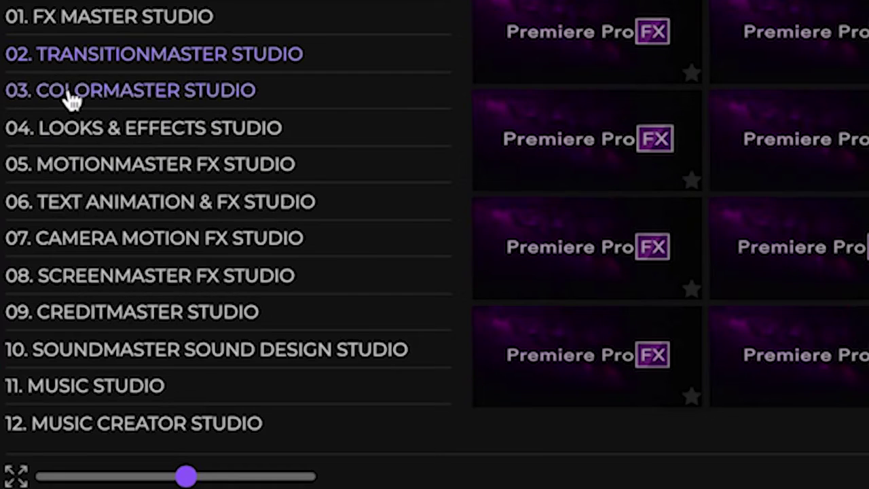
Add a ColorMaster Studio Cinema Grade layer over the knight clip, trimmed to end with it, and play it.
{"action": "left_click", "coordinate": [70, 98]}
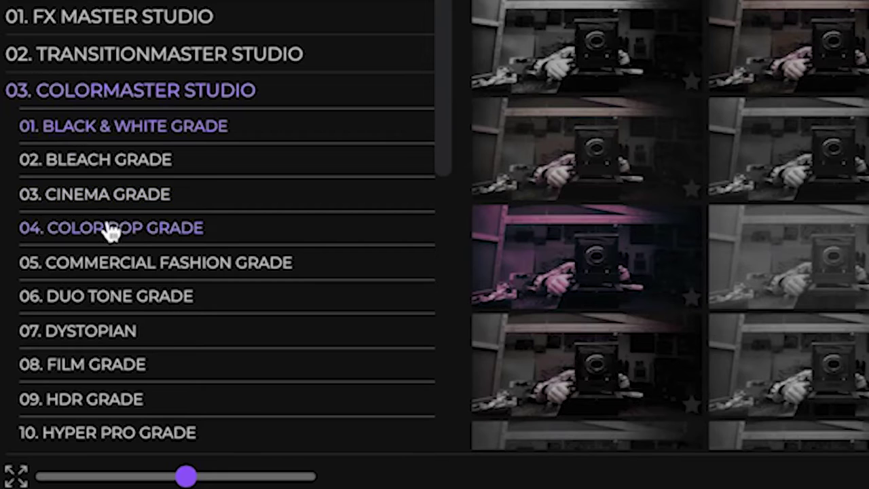
{"action": "left_click", "coordinate": [116, 197]}
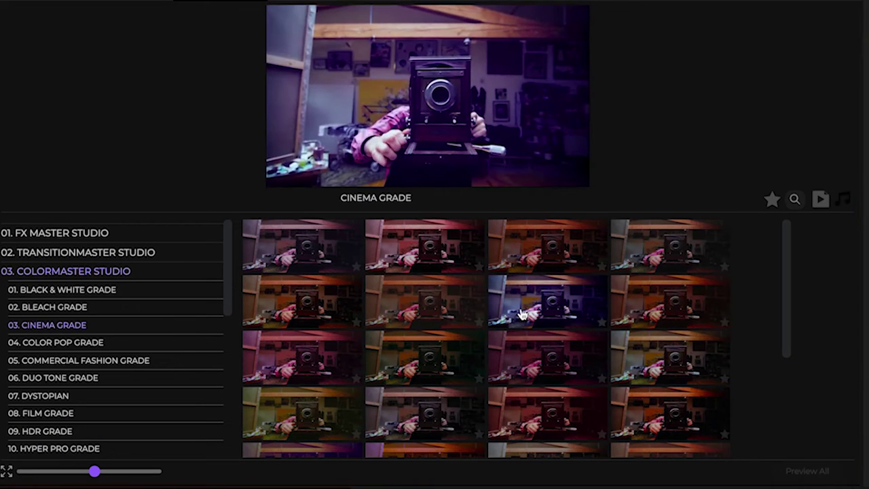
{"action": "left_click", "coordinate": [521, 313]}
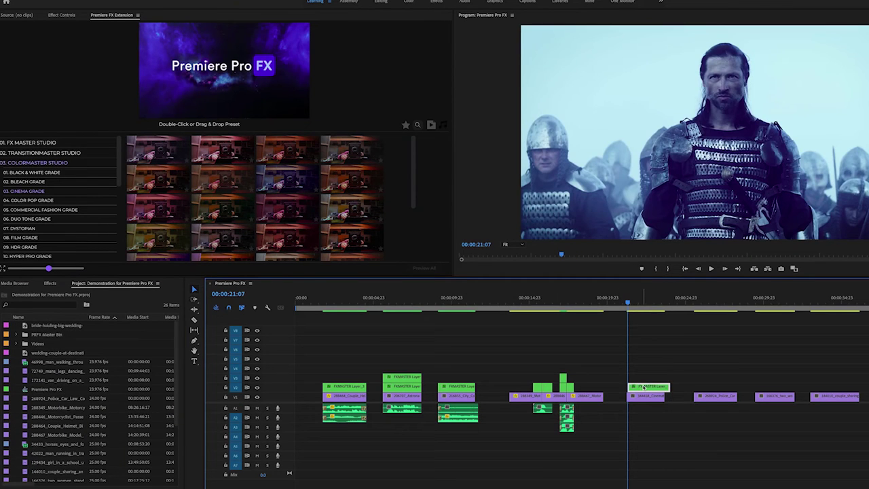
{"action": "left_click_drag", "start_coordinate": [668, 387], "coordinate": [663, 386]}
{"action": "key", "text": "space"}
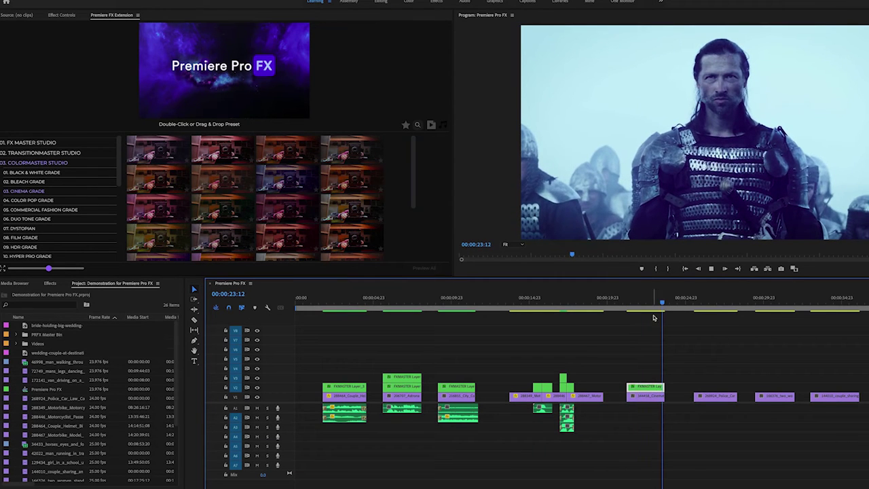
Park the playhead at 00:00:25:20 on the police-car clip.
{"action": "left_click", "coordinate": [679, 300]}
{"action": "left_click", "coordinate": [653, 301]}
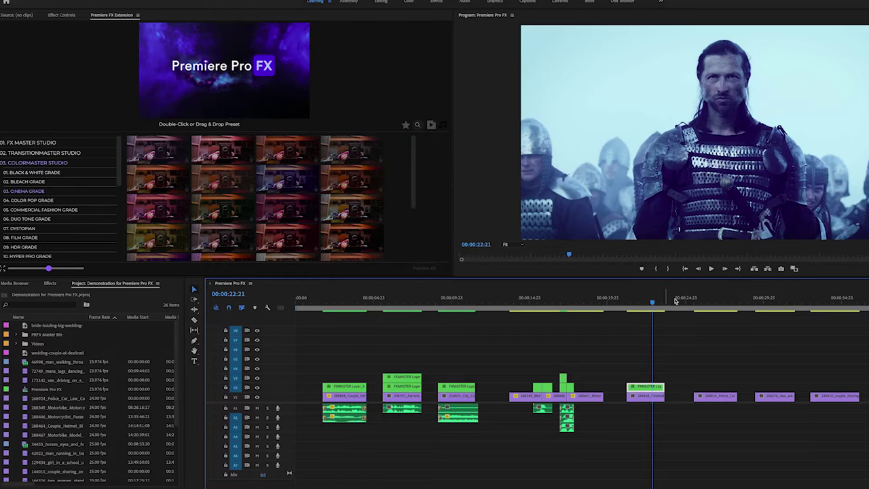
{"action": "left_click", "coordinate": [699, 302]}
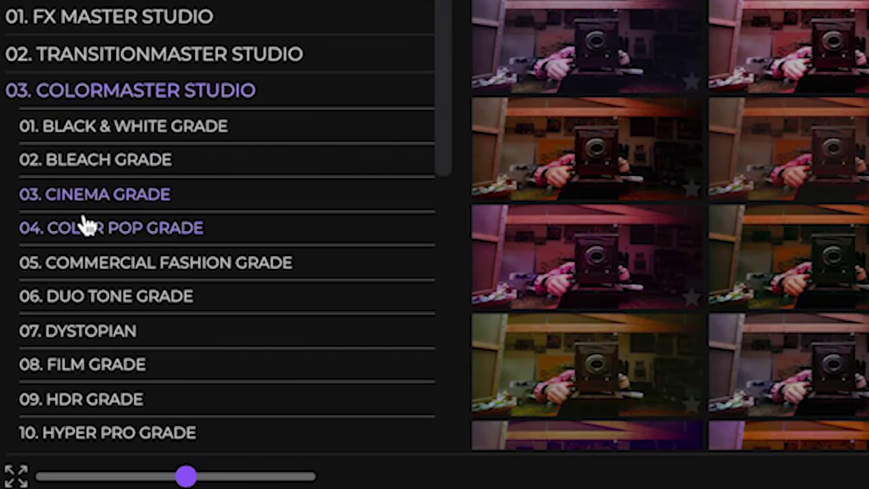
Apply a teal 16. URBAN GRADE preset and align its layer with the police-car clip's start.
{"action": "scroll", "coordinate": [83, 226], "scroll_direction": "down", "scroll_amount": 1}
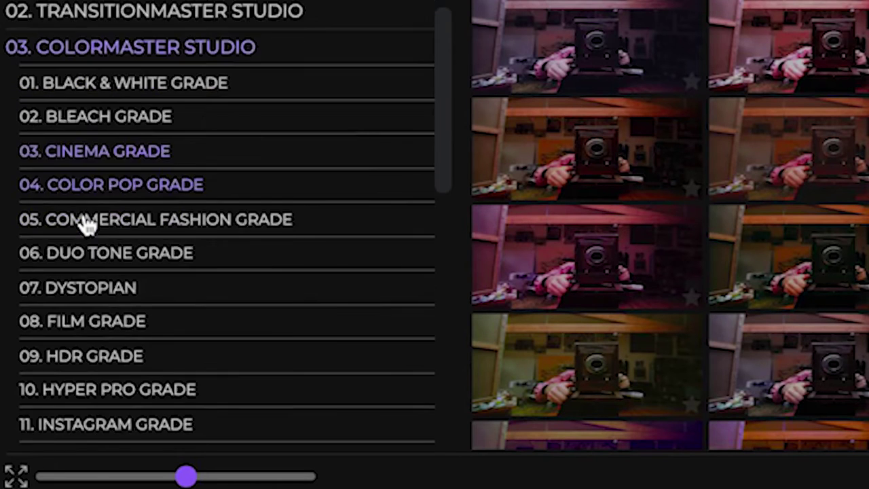
{"action": "scroll", "coordinate": [83, 225], "scroll_direction": "down", "scroll_amount": 3}
{"action": "scroll", "coordinate": [83, 225], "scroll_direction": "down", "scroll_amount": 1}
{"action": "scroll", "coordinate": [84, 225], "scroll_direction": "down", "scroll_amount": 3}
{"action": "left_click", "coordinate": [91, 309]}
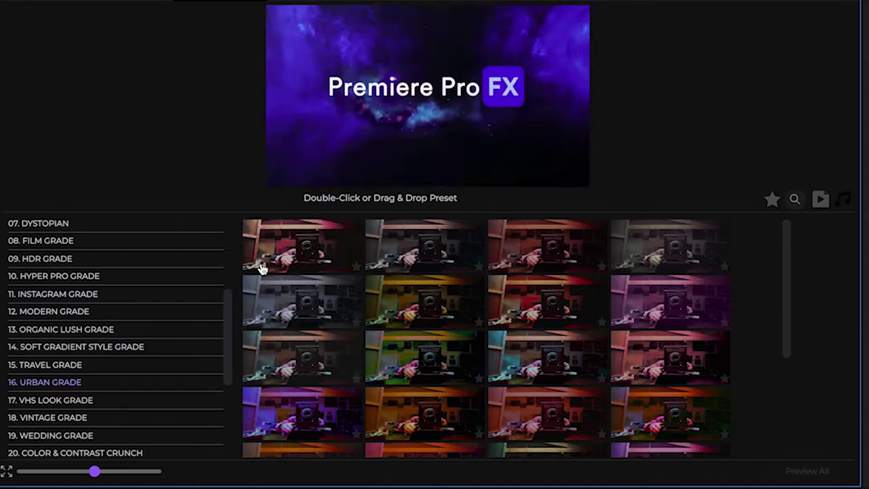
{"action": "mouse_move", "coordinate": [271, 309]}
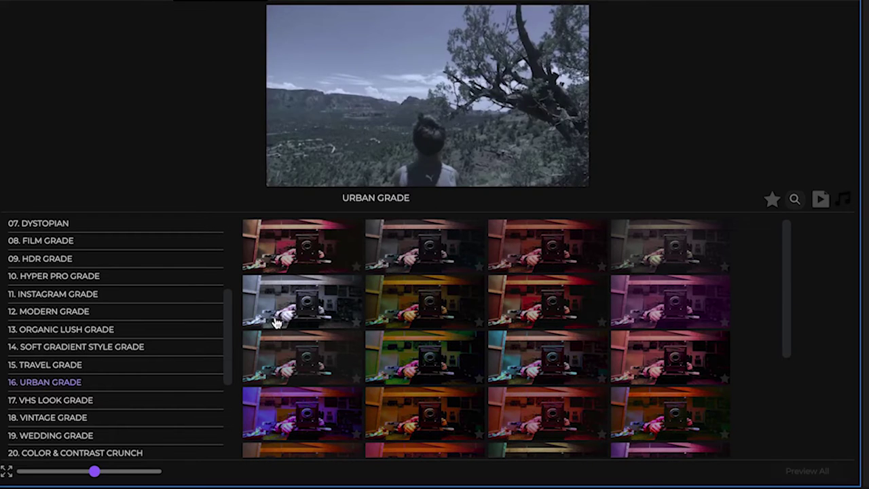
{"action": "mouse_move", "coordinate": [285, 360]}
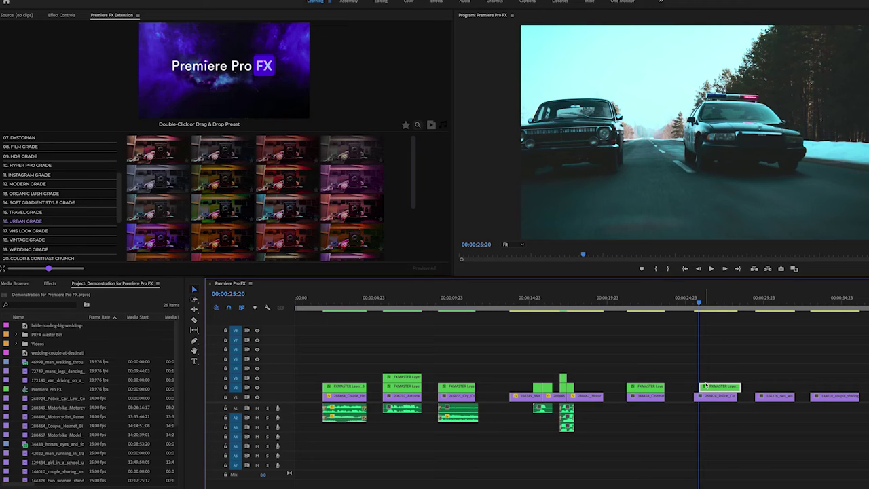
{"action": "left_click_drag", "start_coordinate": [708, 388], "coordinate": [736, 387]}
Add the Looks & Effects Studio medium fine grain layer over the police-car clip, trimmed to its length.
{"action": "scroll", "coordinate": [98, 178], "scroll_direction": "up", "scroll_amount": 2}
{"action": "scroll", "coordinate": [92, 176], "scroll_direction": "up", "scroll_amount": 3}
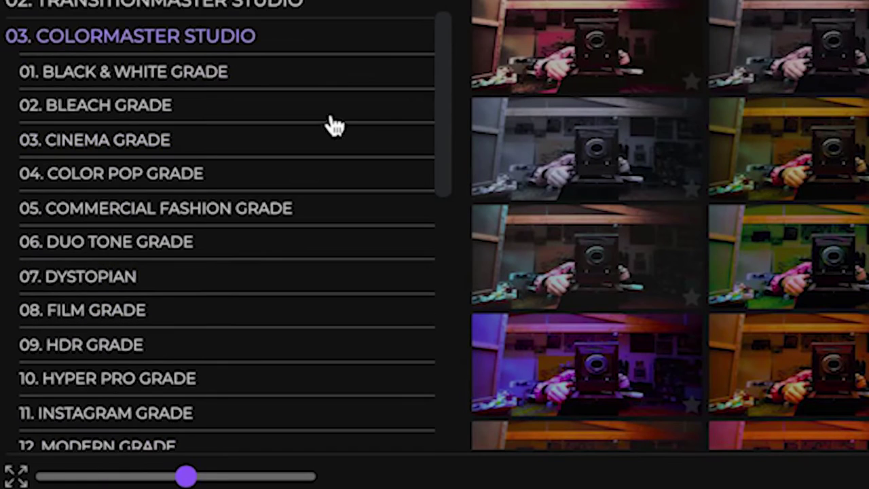
{"action": "left_click", "coordinate": [60, 45]}
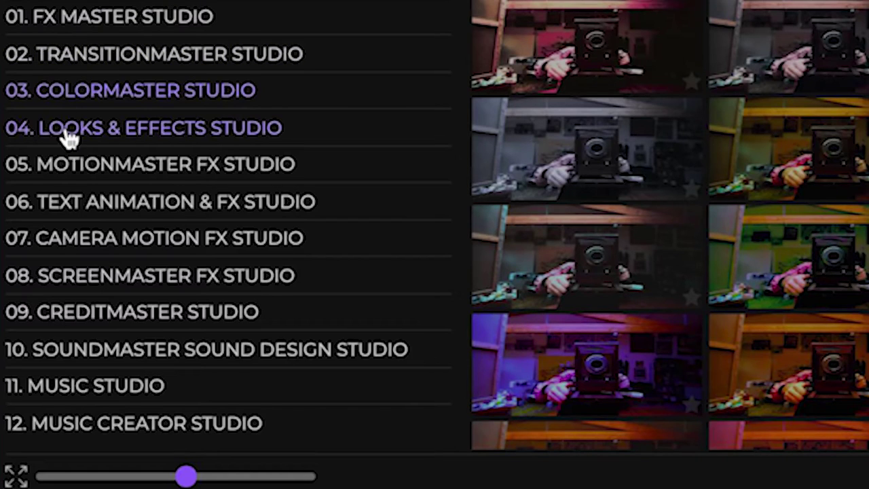
{"action": "left_click", "coordinate": [69, 136]}
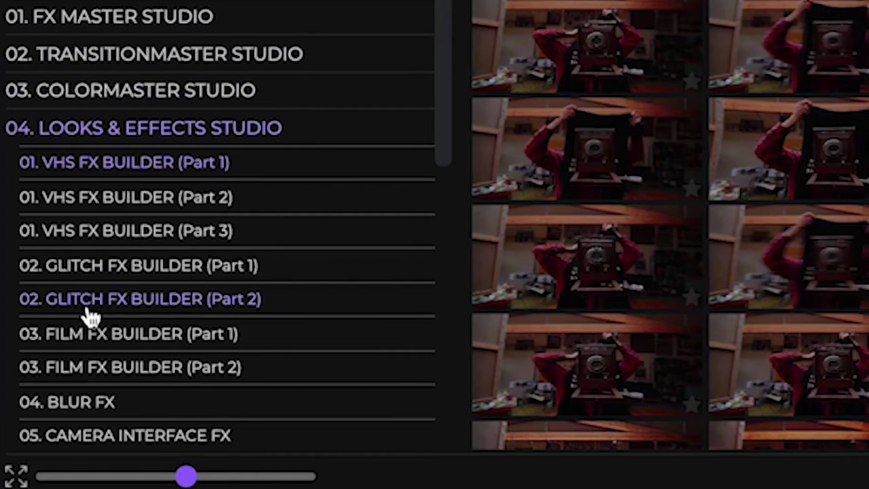
{"action": "left_click", "coordinate": [92, 269]}
{"action": "scroll", "coordinate": [93, 272], "scroll_direction": "down", "scroll_amount": 4}
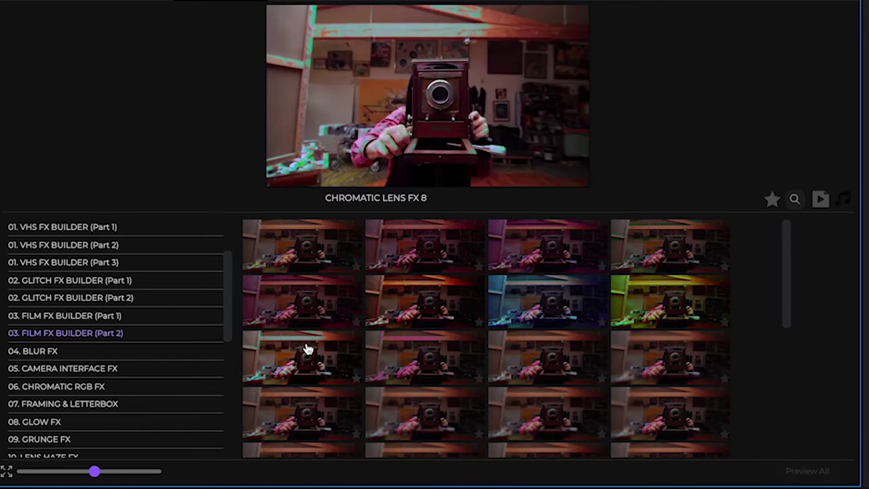
{"action": "scroll", "coordinate": [306, 349], "scroll_direction": "down", "scroll_amount": 1}
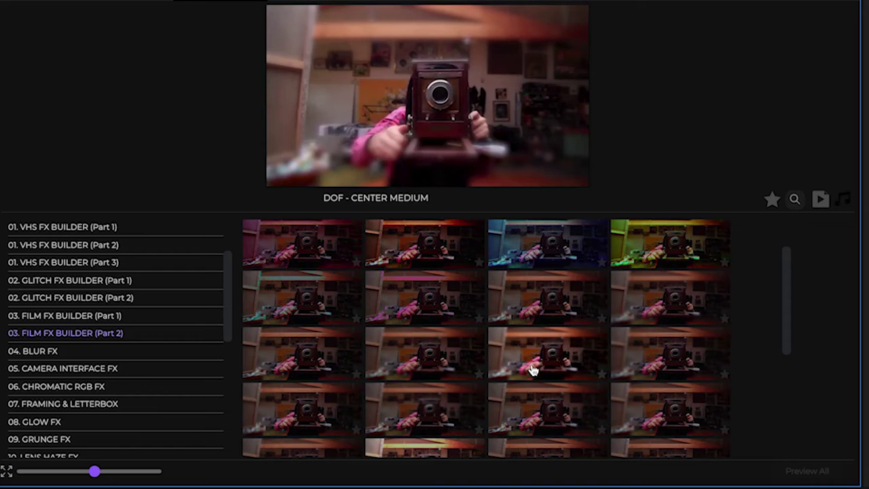
{"action": "scroll", "coordinate": [530, 359], "scroll_direction": "down", "scroll_amount": 2}
{"action": "scroll", "coordinate": [526, 346], "scroll_direction": "down", "scroll_amount": 2}
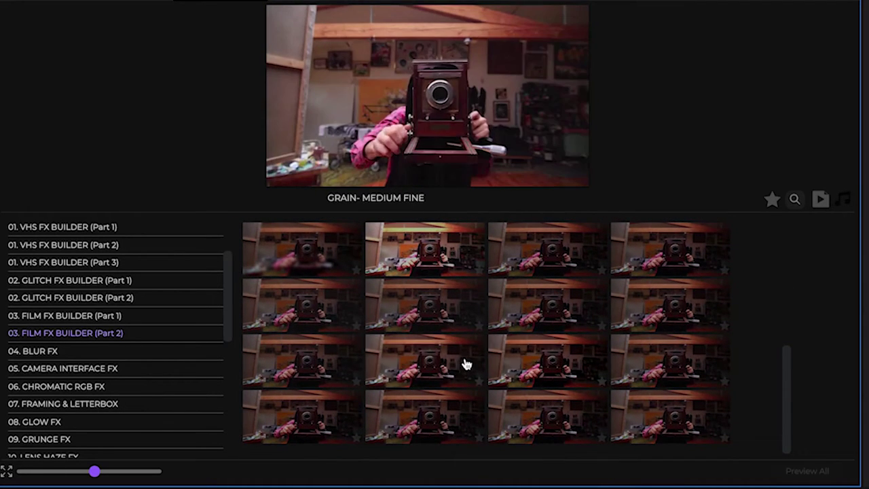
{"action": "double_click", "coordinate": [466, 365]}
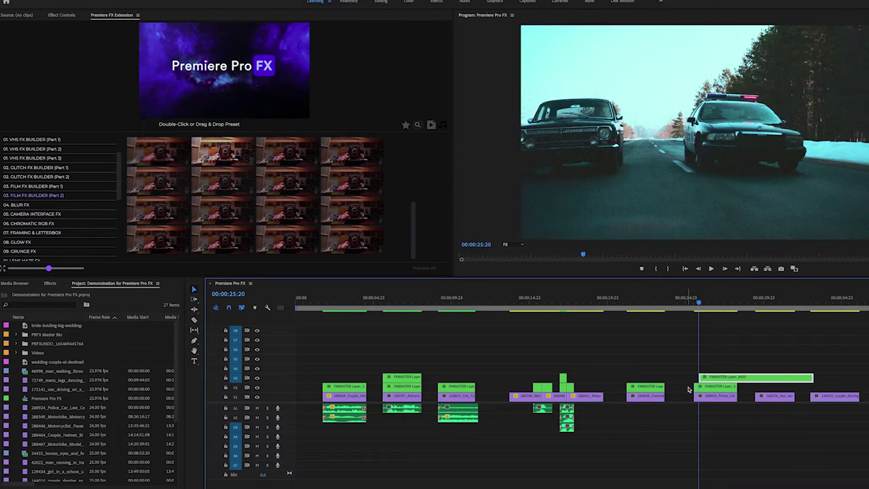
{"action": "left_click_drag", "start_coordinate": [711, 379], "coordinate": [708, 380]}
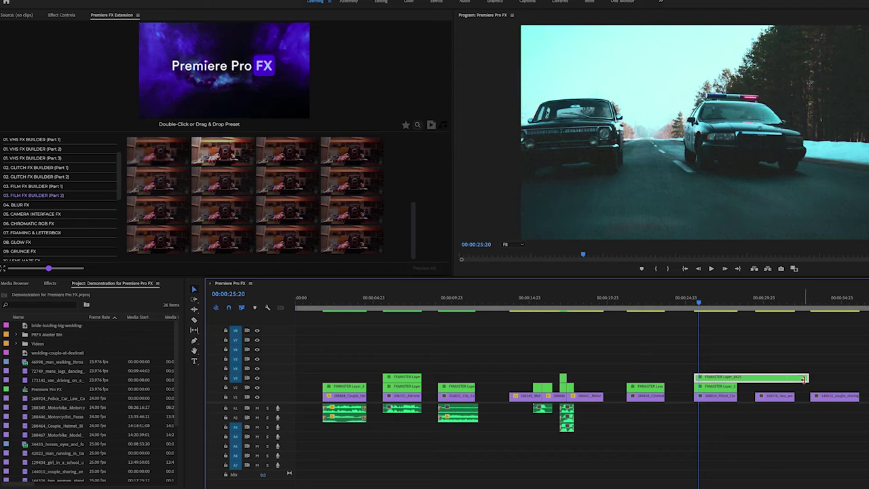
{"action": "left_click_drag", "start_coordinate": [805, 377], "coordinate": [737, 377]}
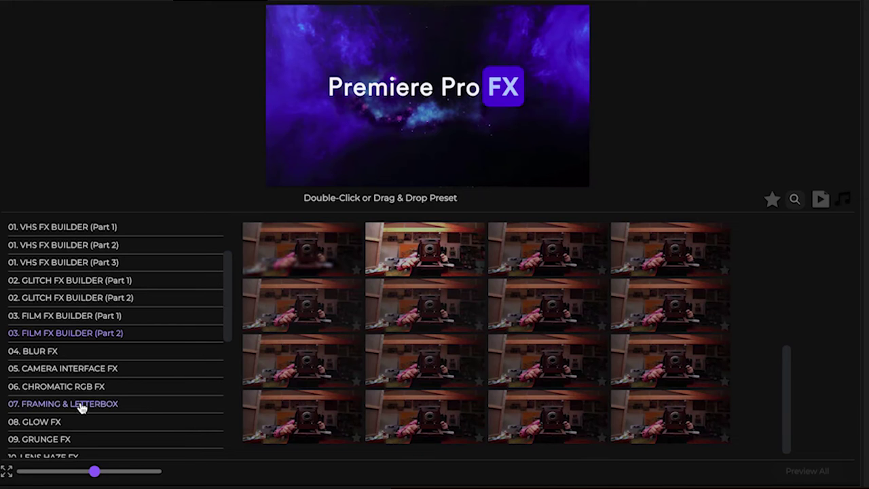
Add a Framing & Letterbox layer trimmed to the police-car clip, then play back the shot.
{"action": "left_click", "coordinate": [80, 404]}
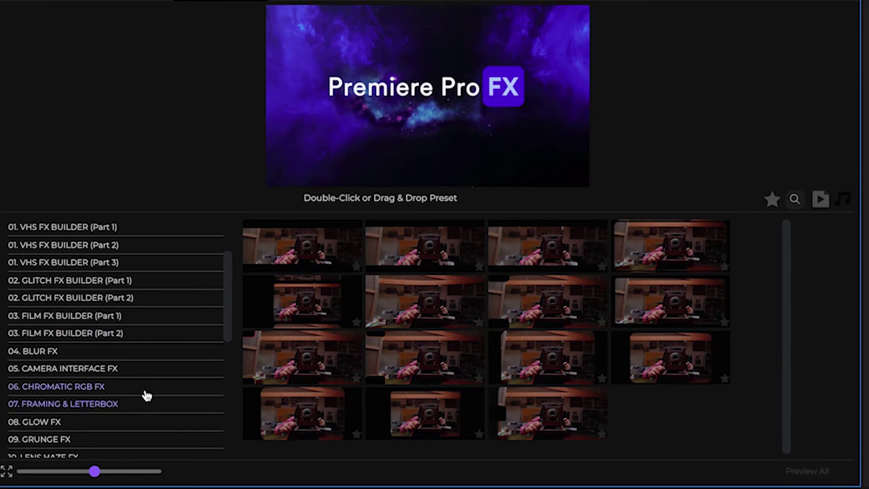
{"action": "mouse_move", "coordinate": [248, 270]}
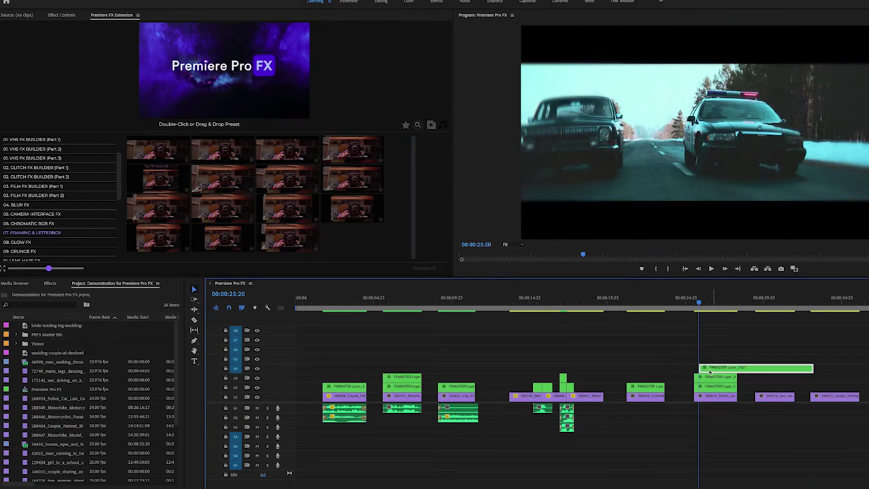
{"action": "left_click_drag", "start_coordinate": [807, 367], "coordinate": [735, 357]}
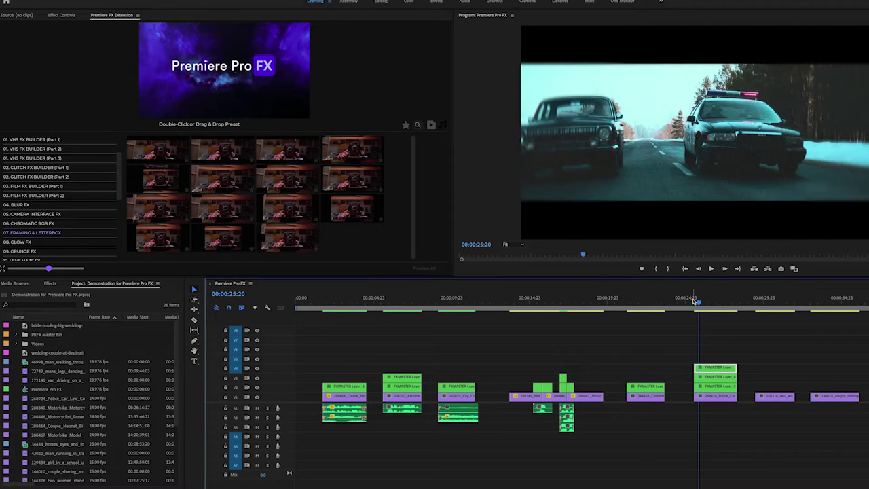
{"action": "left_click", "coordinate": [693, 301]}
{"action": "key", "text": "space"}
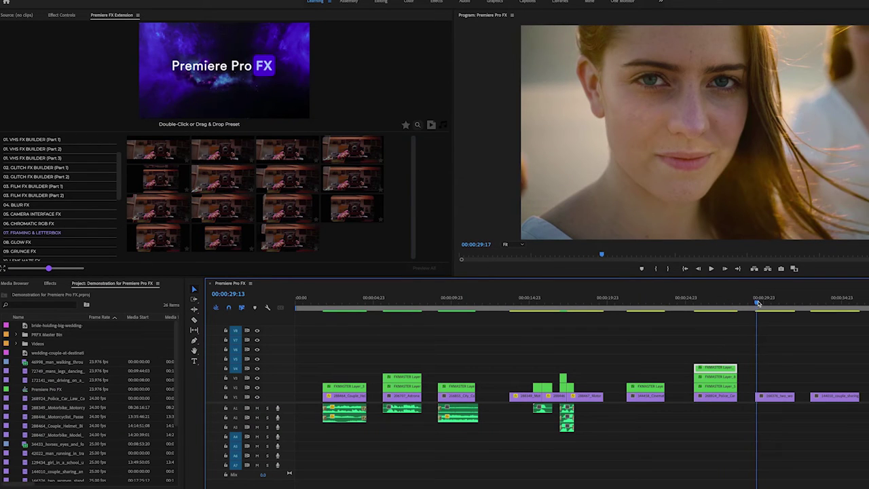
{"action": "key", "text": "space"}
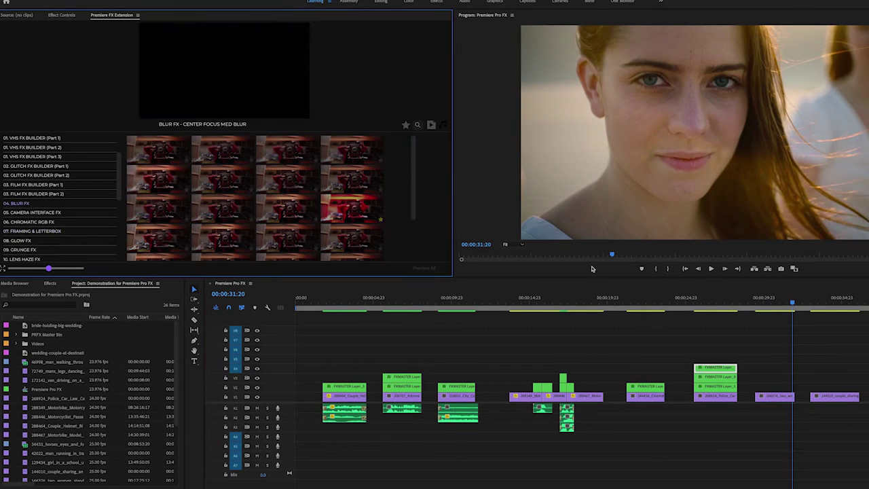
{"action": "left_click", "coordinate": [761, 303]}
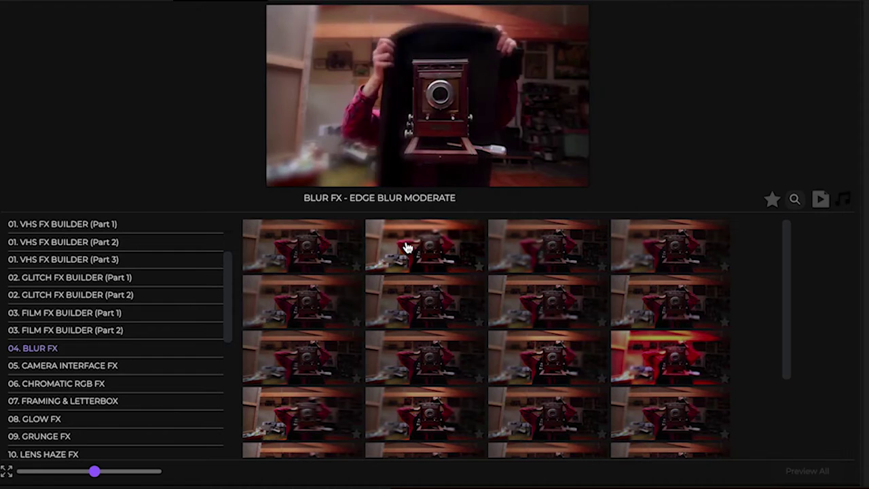
Place an Edge Blur Moderate layer over the woman's close-up, trim it to the clip's end, and preview.
{"action": "double_click", "coordinate": [408, 247]}
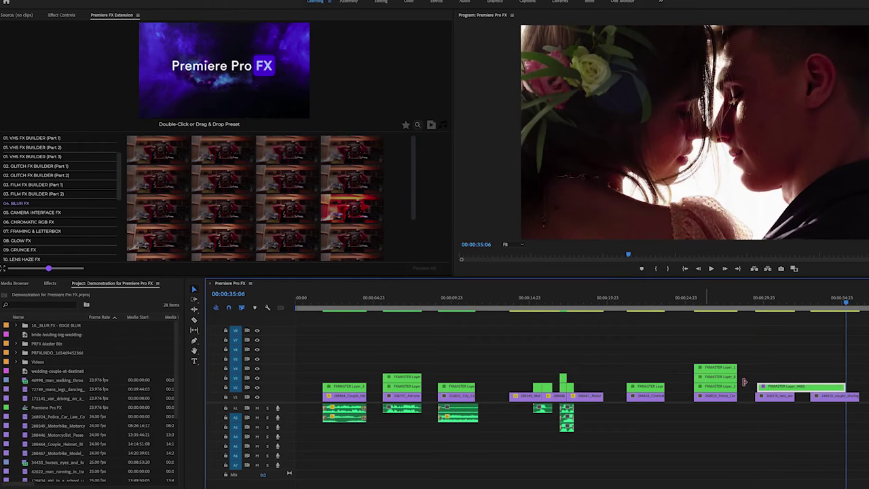
{"action": "left_click_drag", "start_coordinate": [775, 390], "coordinate": [773, 390]}
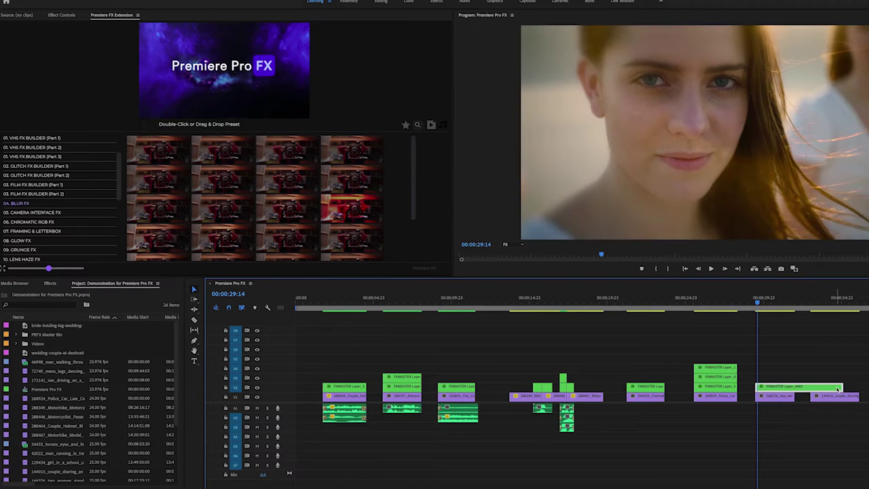
{"action": "left_click_drag", "start_coordinate": [839, 386], "coordinate": [792, 386]}
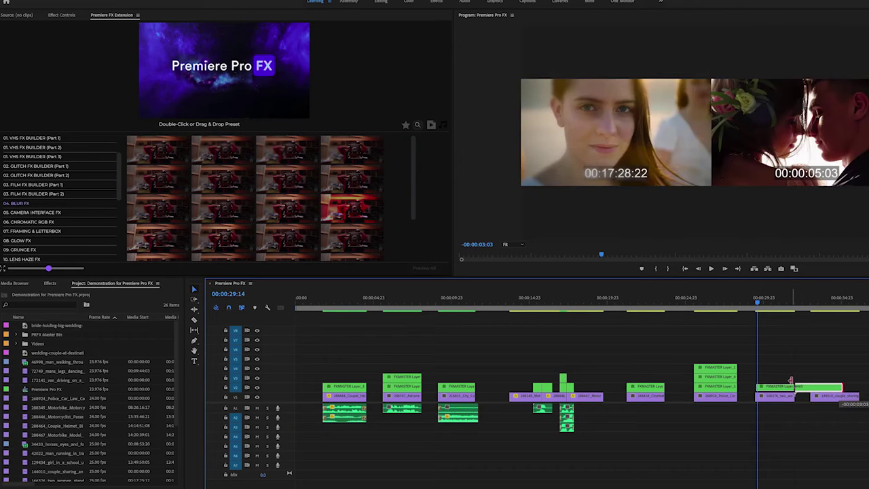
{"action": "key", "text": "space"}
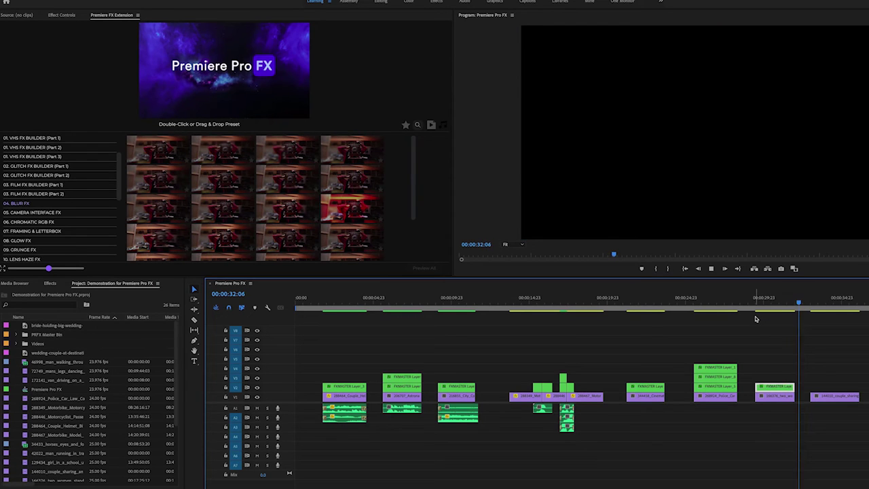
{"action": "left_click", "coordinate": [816, 302]}
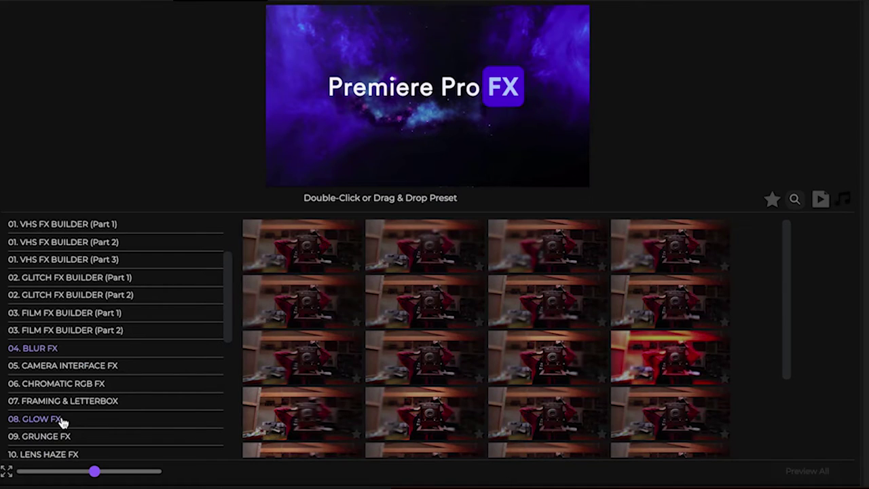
{"action": "left_click", "coordinate": [61, 419]}
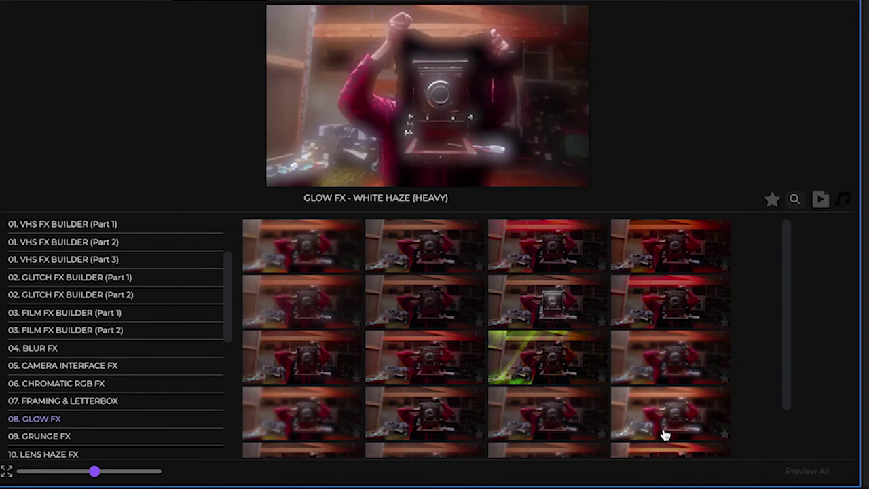
Apply Glow FX Color (Medium), trim its layer to end with the couple clip, and preview.
{"action": "scroll", "coordinate": [664, 435], "scroll_direction": "down", "scroll_amount": 1}
{"action": "scroll", "coordinate": [664, 434], "scroll_direction": "down", "scroll_amount": 1}
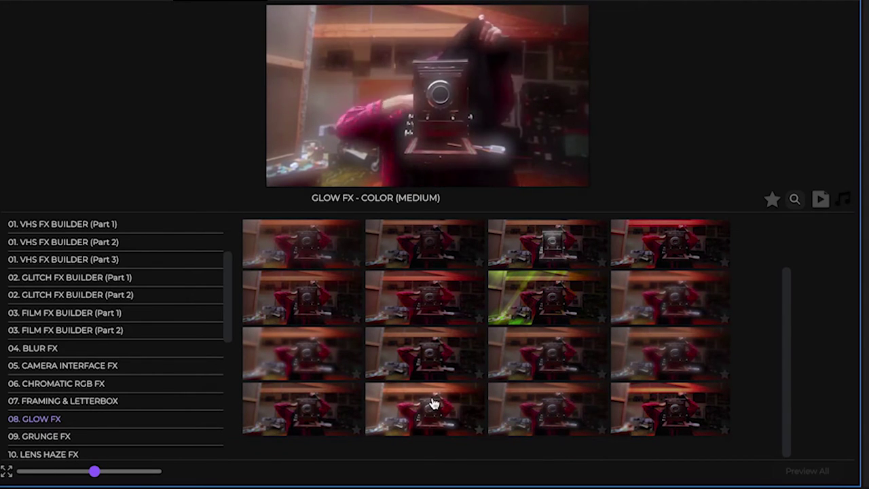
{"action": "double_click", "coordinate": [319, 408]}
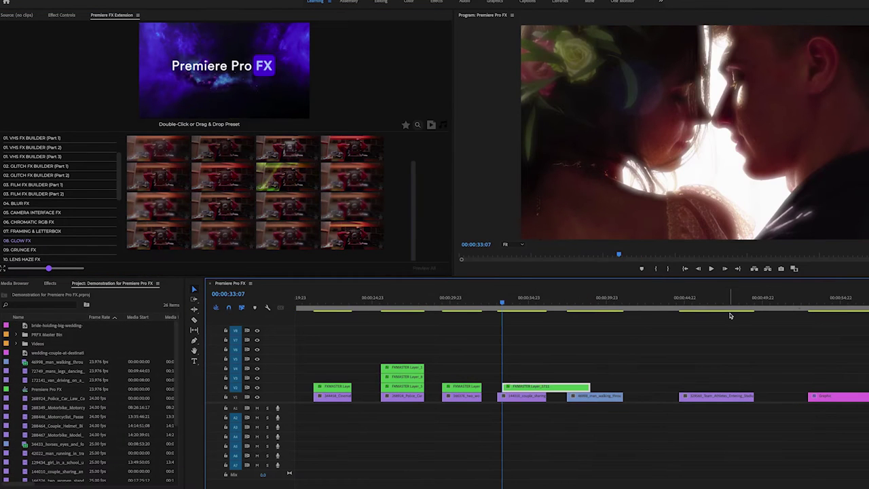
{"action": "left_click_drag", "start_coordinate": [554, 388], "coordinate": [576, 388]}
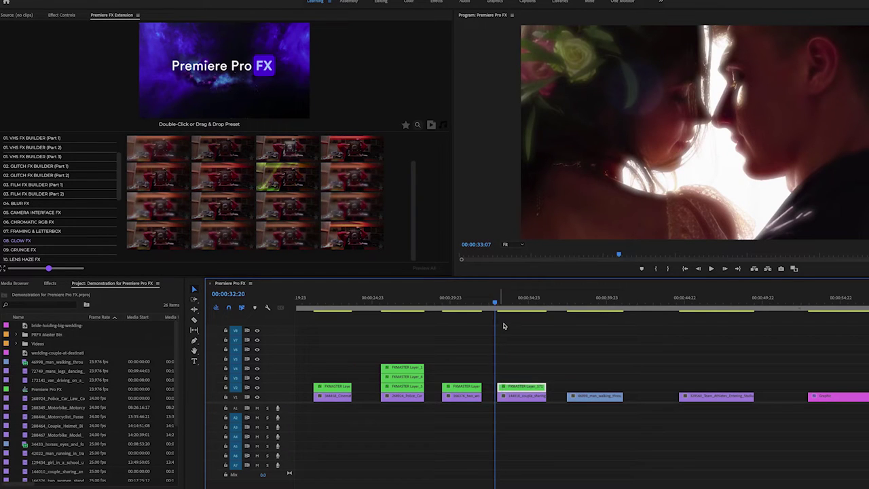
{"action": "key", "text": "space"}
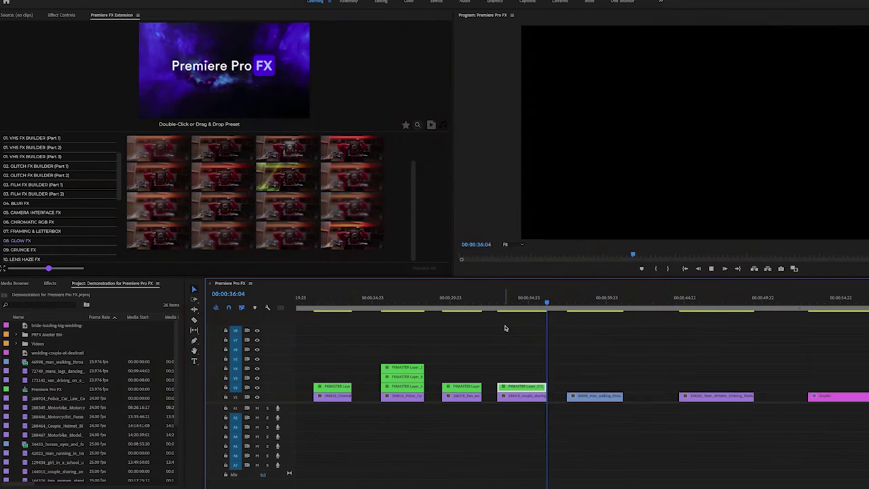
Apply a 17. Night FX preset over the man-walking clip and trim it to match.
{"action": "left_click", "coordinate": [569, 303]}
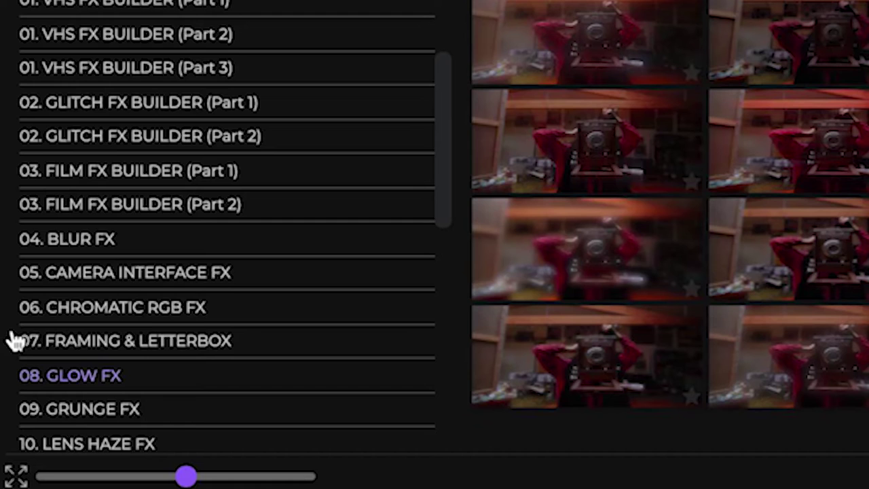
{"action": "scroll", "coordinate": [202, 329], "scroll_direction": "down", "scroll_amount": 5}
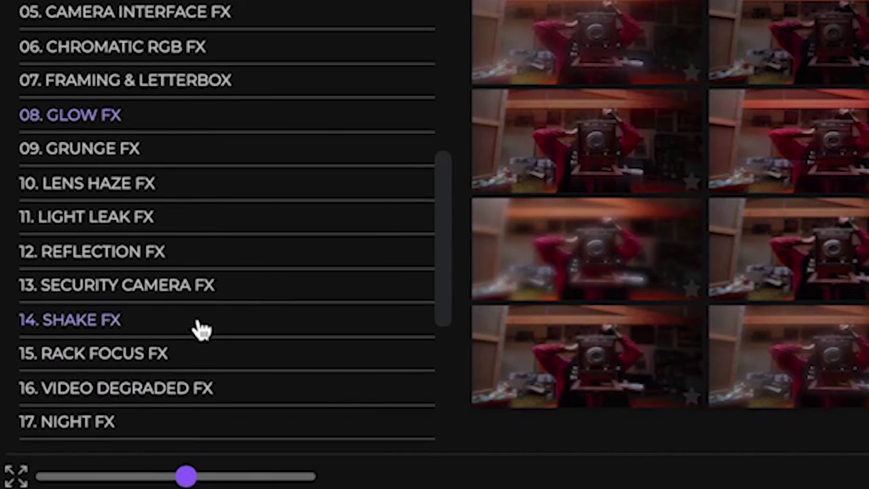
{"action": "scroll", "coordinate": [202, 329], "scroll_direction": "down", "scroll_amount": 1}
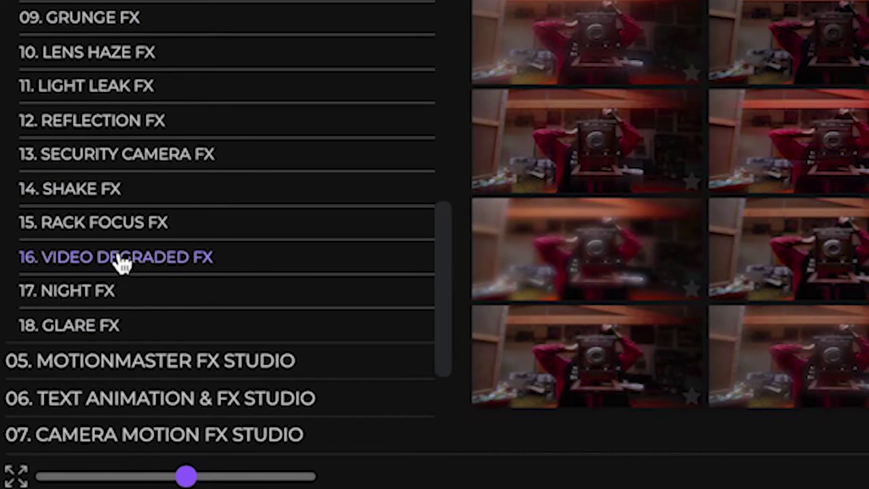
{"action": "left_click", "coordinate": [82, 298]}
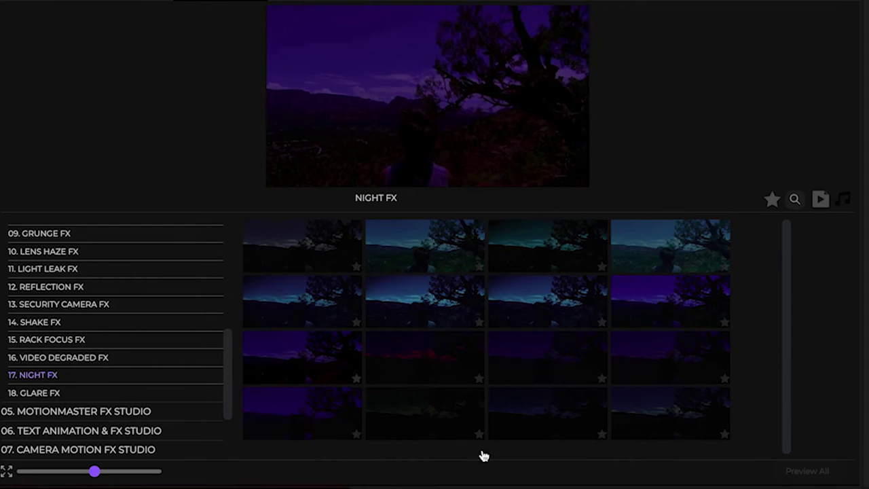
{"action": "double_click", "coordinate": [283, 369]}
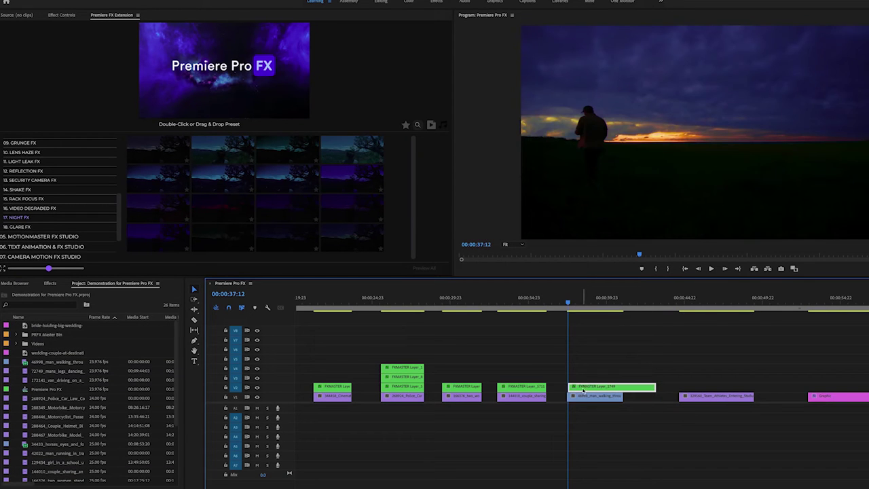
{"action": "left_click_drag", "start_coordinate": [651, 387], "coordinate": [622, 387]}
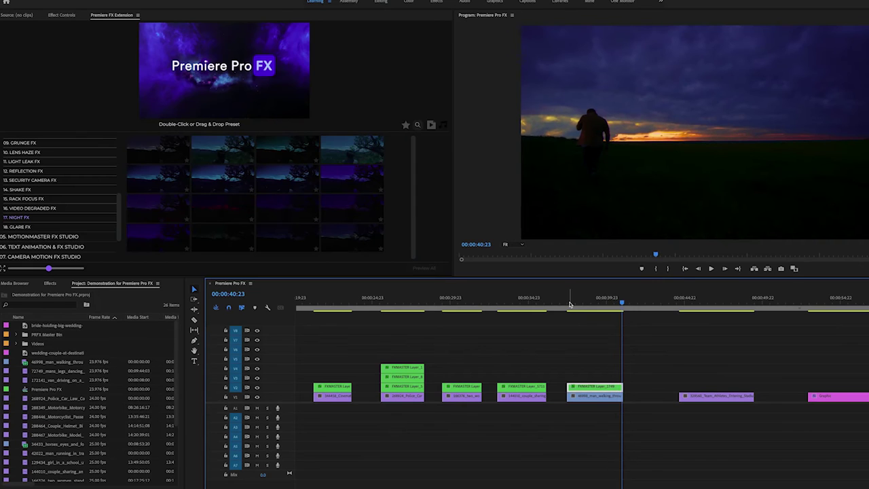
Play back the athletes clip from its start.
{"action": "left_click", "coordinate": [672, 304]}
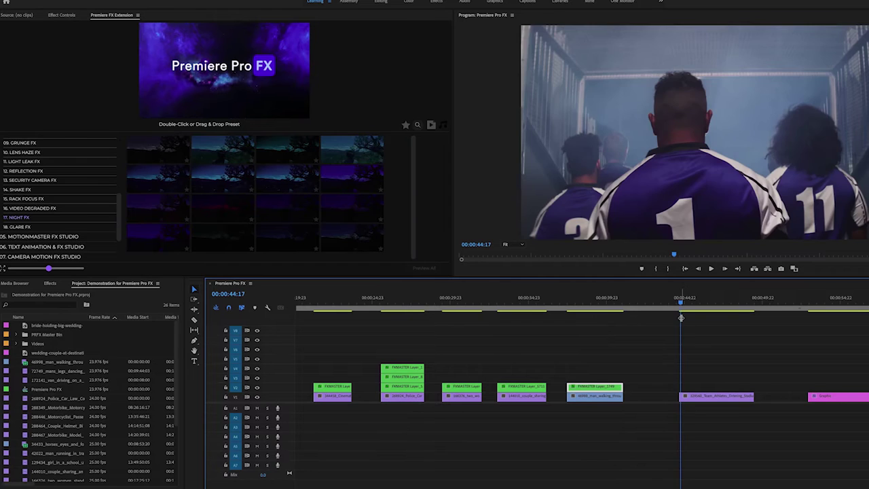
{"action": "key", "text": "space"}
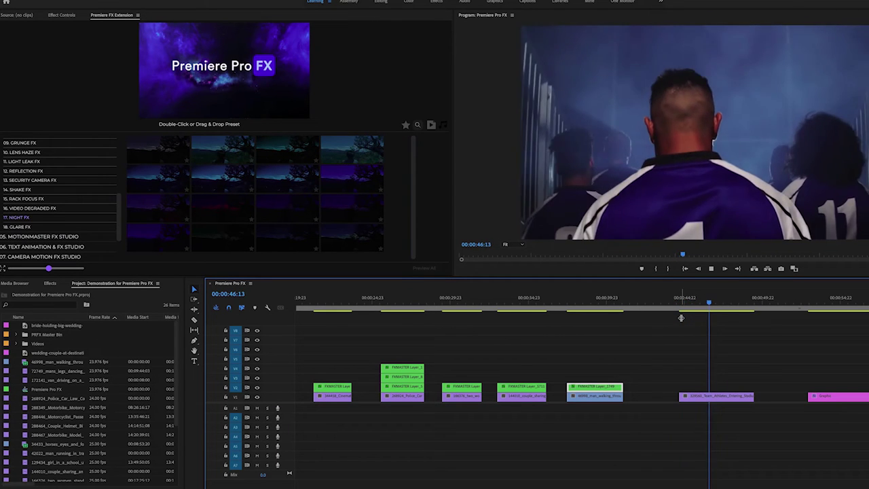
{"action": "left_click", "coordinate": [681, 302]}
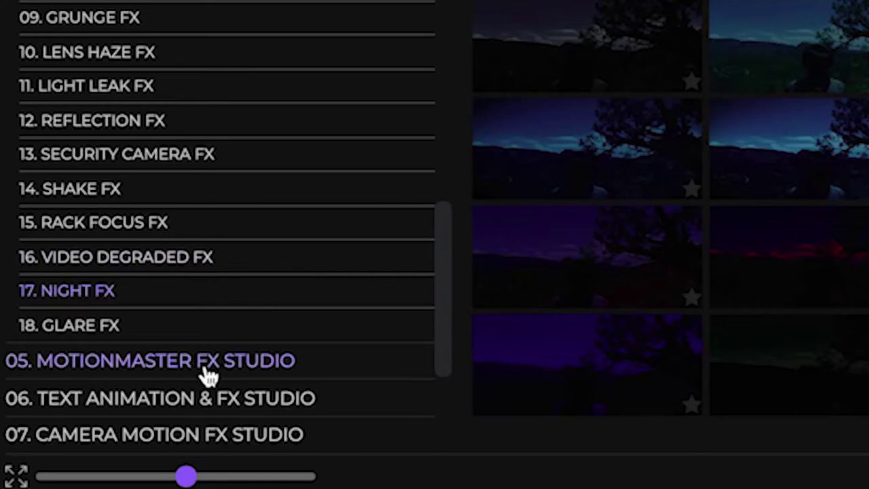
Browse the Motionmaster FX Studio Movie Reel presets.
{"action": "left_click", "coordinate": [209, 366]}
{"action": "scroll", "coordinate": [170, 184], "scroll_direction": "up", "scroll_amount": 4}
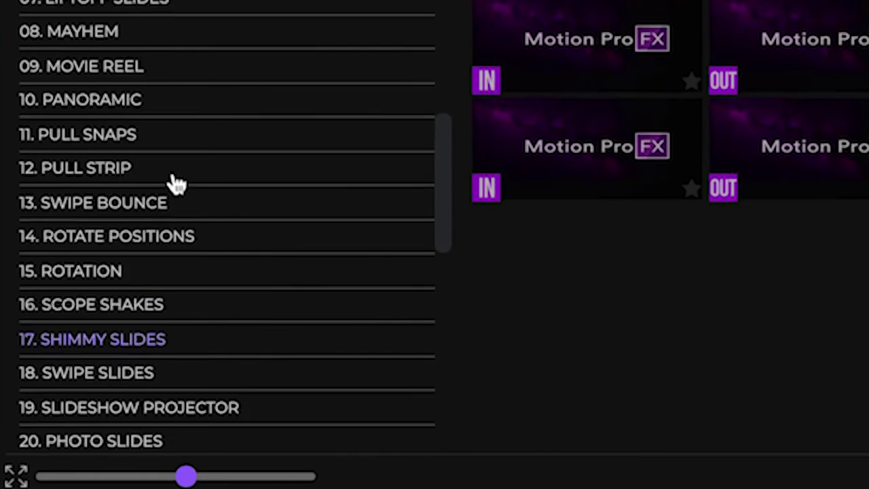
{"action": "scroll", "coordinate": [171, 184], "scroll_direction": "up", "scroll_amount": 2}
{"action": "scroll", "coordinate": [174, 183], "scroll_direction": "up", "scroll_amount": 2}
{"action": "scroll", "coordinate": [170, 184], "scroll_direction": "up", "scroll_amount": 1}
{"action": "left_click", "coordinate": [124, 231]}
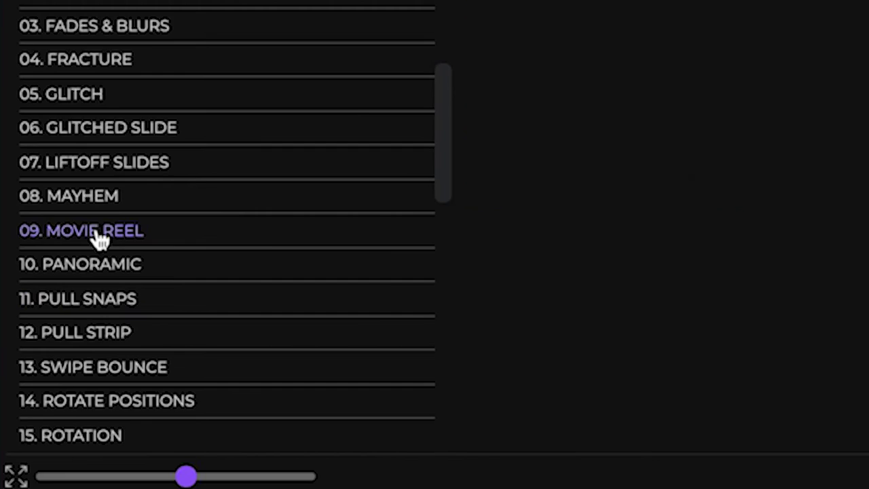
{"action": "mouse_move", "coordinate": [302, 256]}
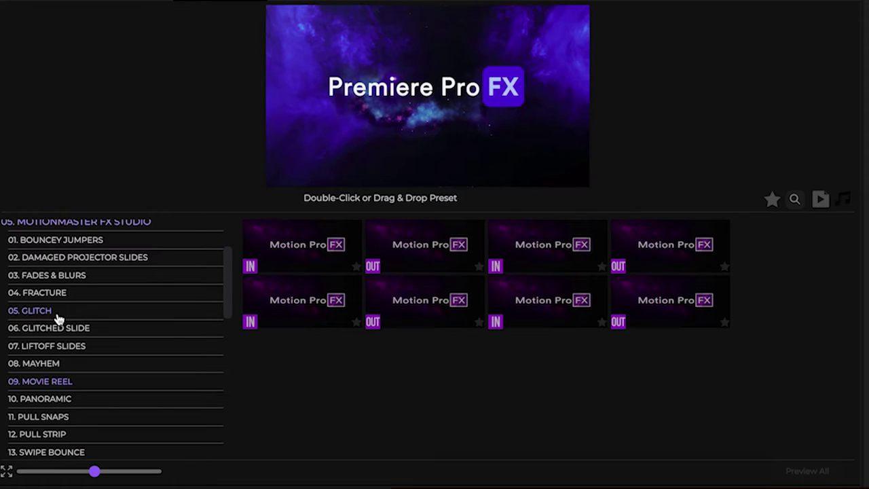
Apply Damaged Projector Slides Left Right OUT near the athletes clip's end, shifted 8 frames later.
{"action": "left_click", "coordinate": [90, 258]}
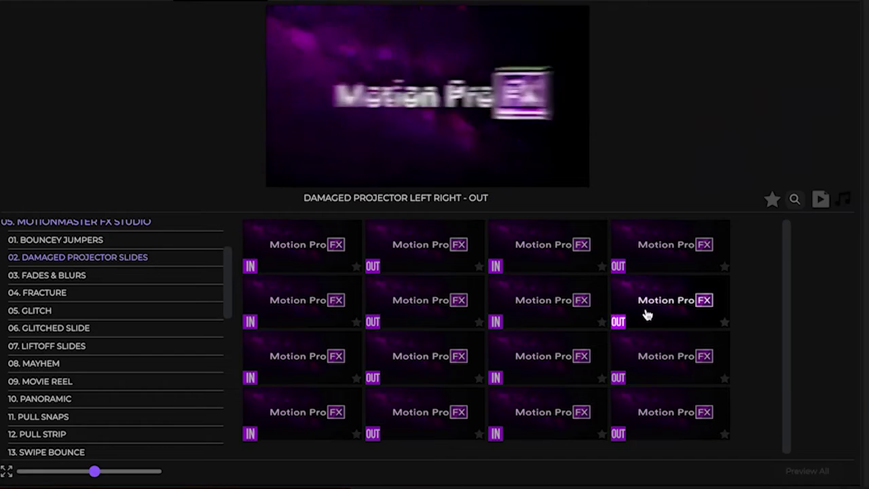
{"action": "double_click", "coordinate": [646, 314]}
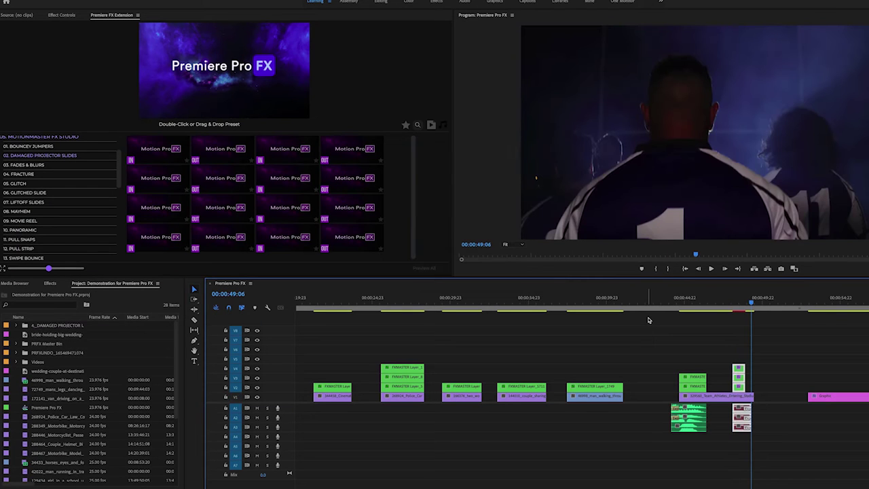
{"action": "key", "text": "Up"}
{"action": "left_click_drag", "start_coordinate": [738, 374], "coordinate": [750, 376]}
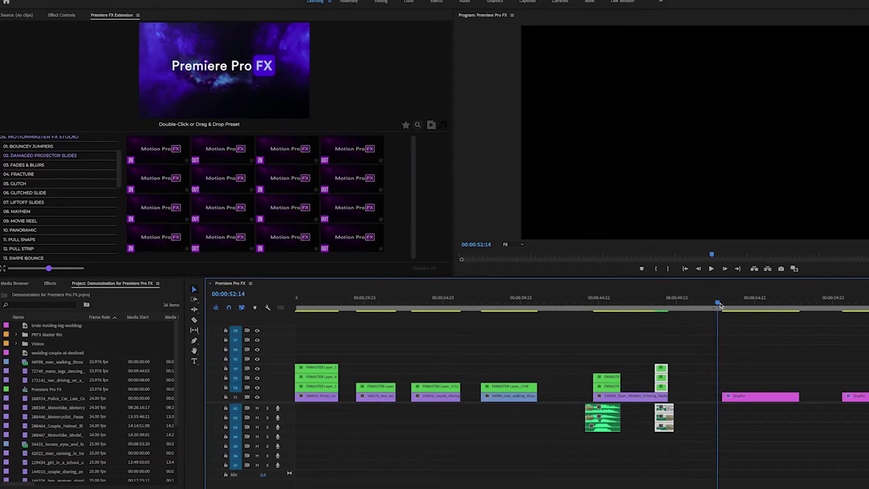
{"action": "left_click_drag", "start_coordinate": [720, 305], "coordinate": [724, 305]}
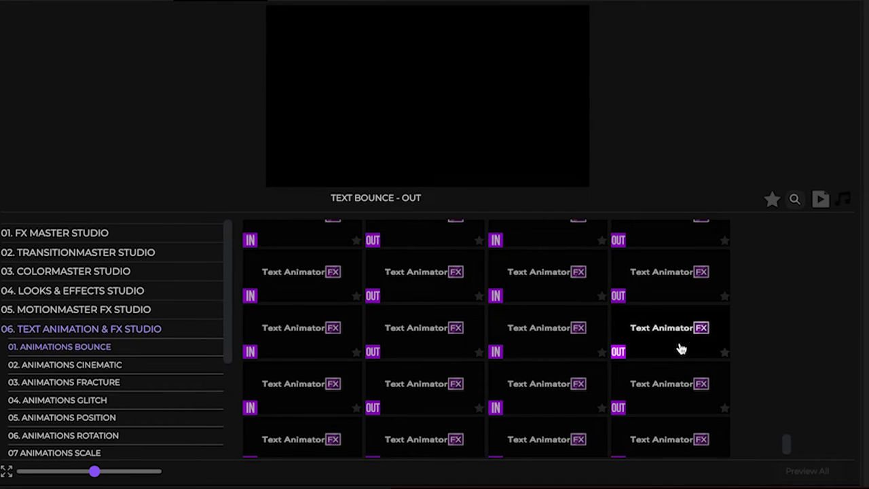
Apply a Text Bounce preset to the Create title and trim its clip one second shorter.
{"action": "double_click", "coordinate": [676, 341]}
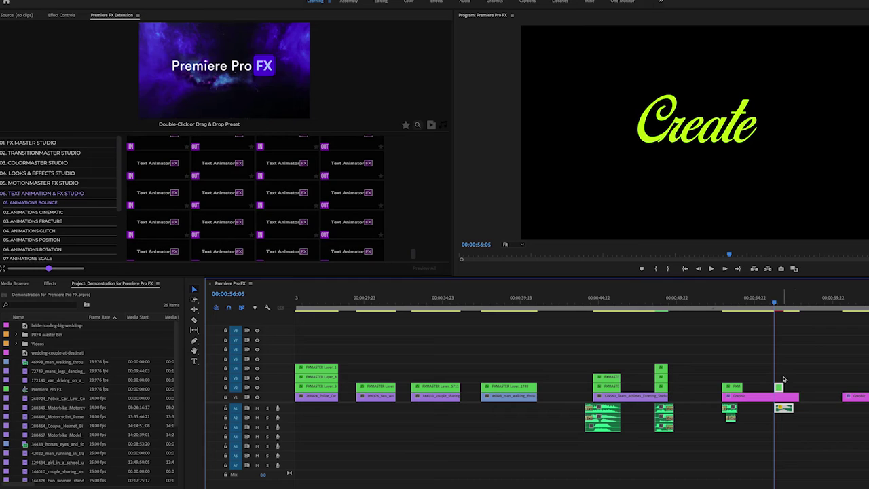
{"action": "left_click_drag", "start_coordinate": [796, 394], "coordinate": [782, 393]}
{"action": "left_click", "coordinate": [719, 305]}
Preview the bouncing Create title through to the CINEMA title, then show the Animations Cinematic presets.
{"action": "key", "text": "space"}
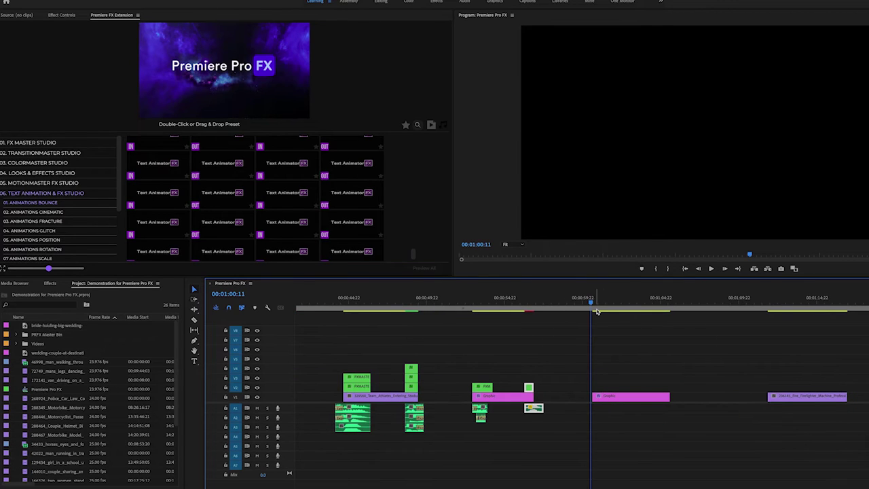
{"action": "key", "text": "space"}
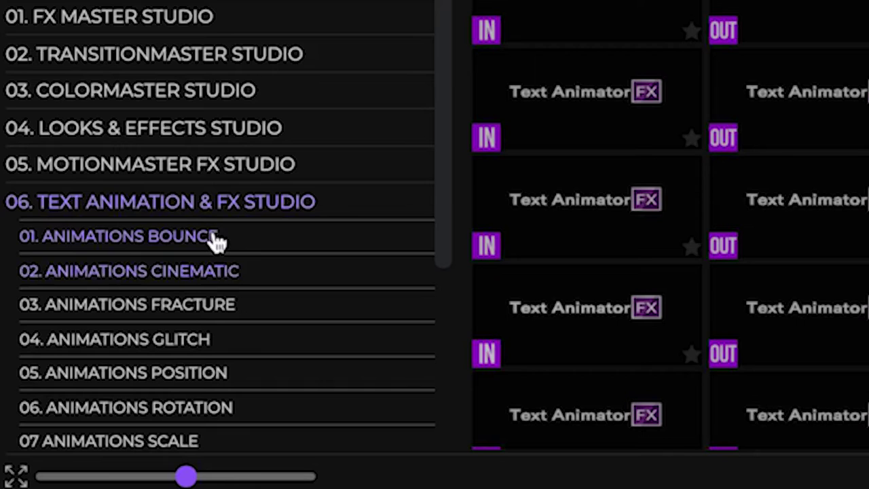
{"action": "left_click", "coordinate": [159, 274]}
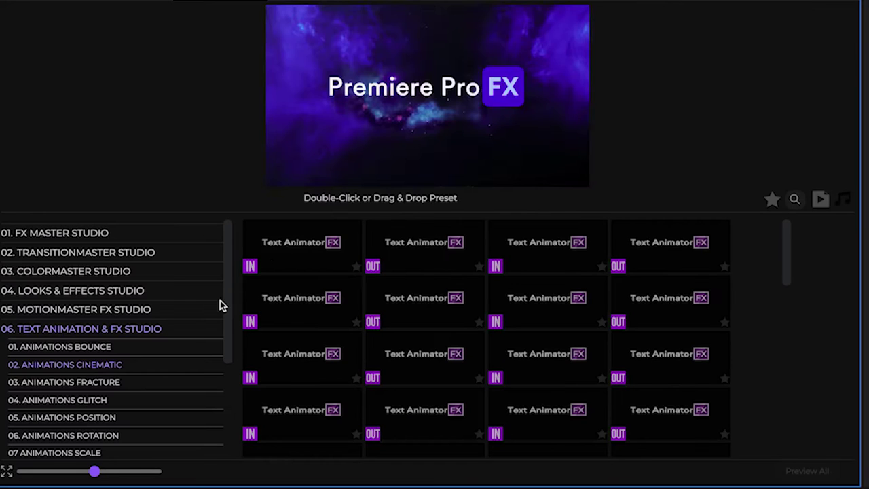
Apply the Text Cinematic IN and OUT presets to the CINEMA title and play the sequence.
{"action": "mouse_move", "coordinate": [302, 299]}
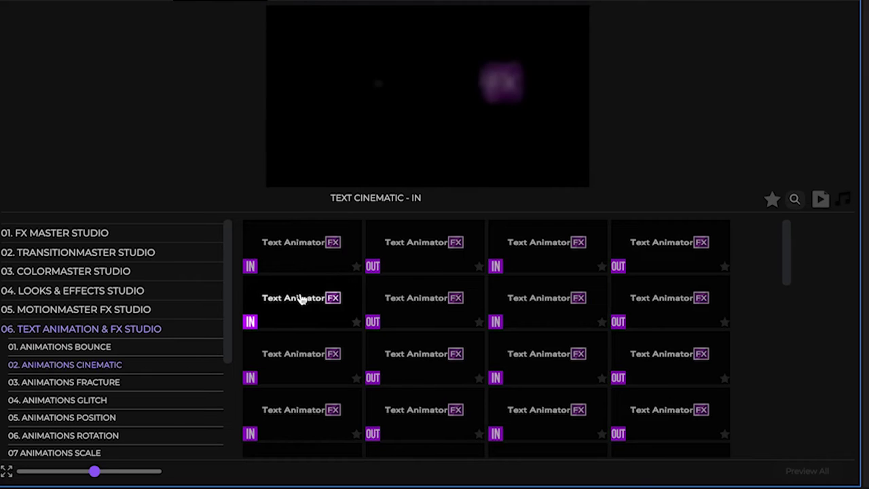
{"action": "double_click", "coordinate": [302, 299]}
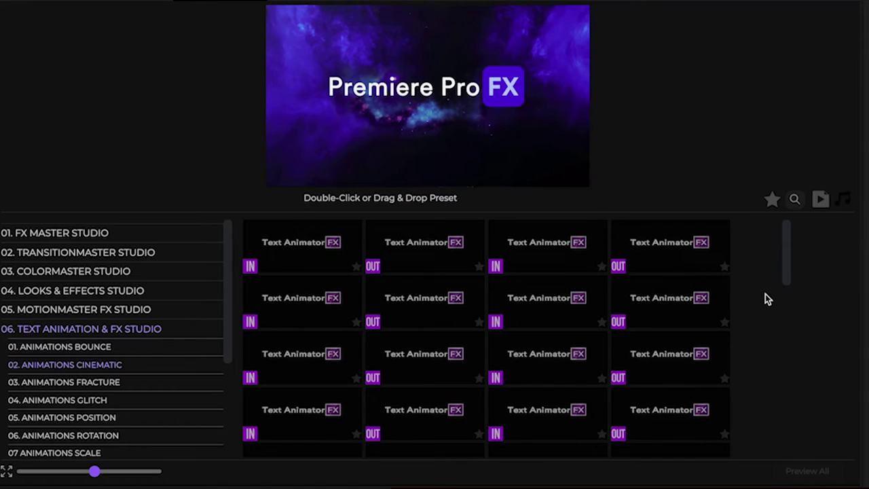
{"action": "scroll", "coordinate": [402, 178], "scroll_direction": "down", "scroll_amount": 1}
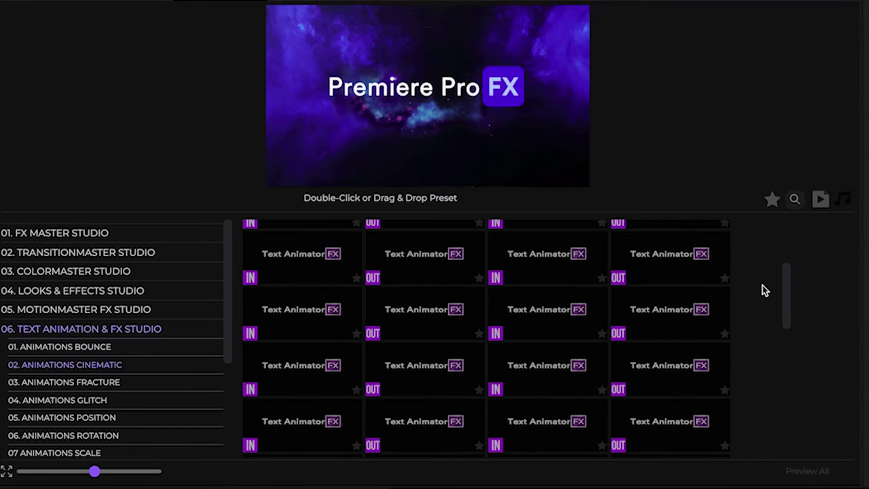
{"action": "scroll", "coordinate": [763, 288], "scroll_direction": "down", "scroll_amount": 1}
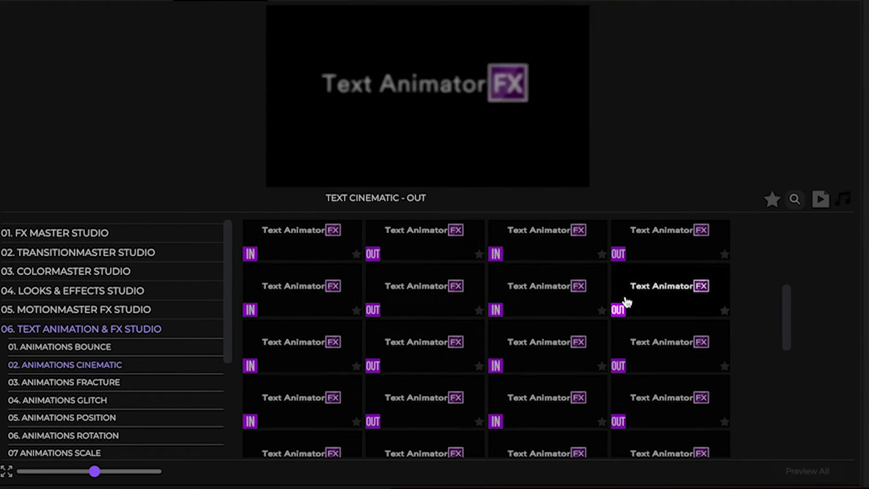
{"action": "double_click", "coordinate": [634, 299]}
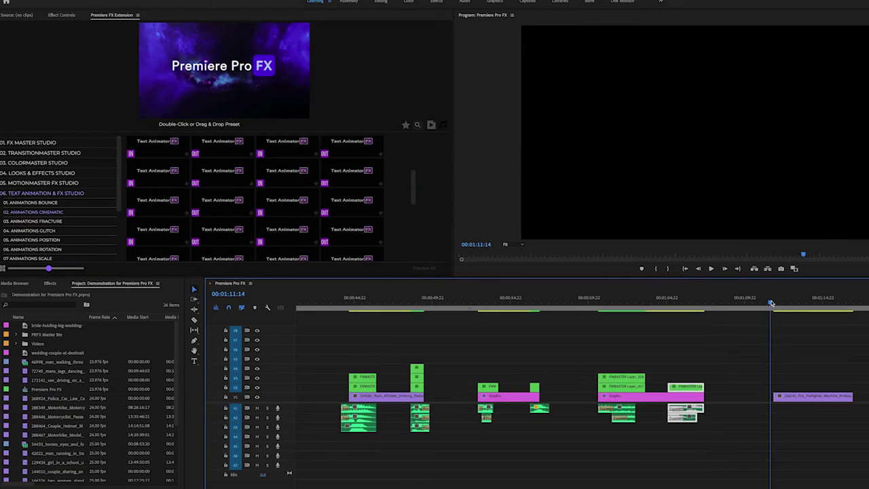
{"action": "key", "text": "space"}
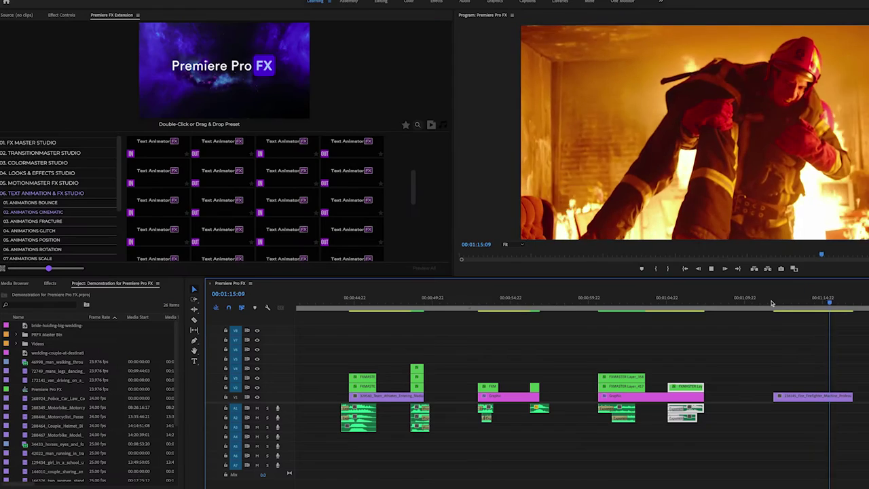
Show the Camera Motion FX Studio Handheld Camera presets and preview the firefighter clip's camera shake.
{"action": "left_click", "coordinate": [771, 303]}
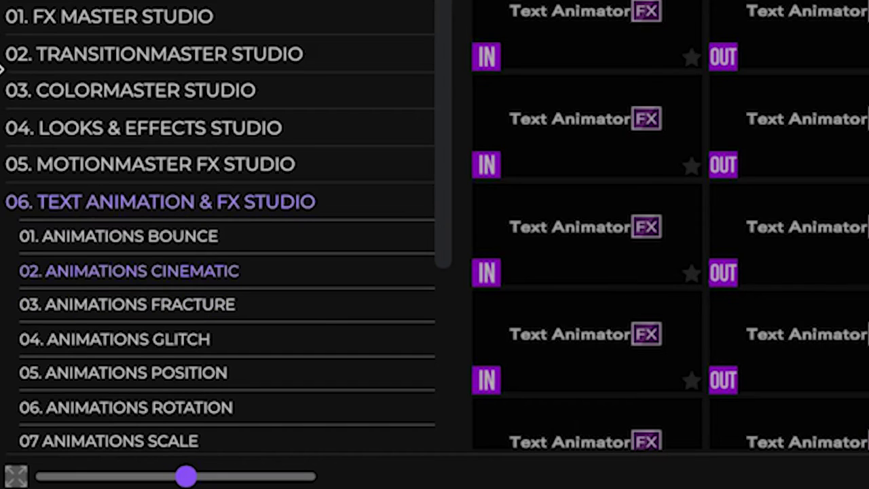
{"action": "left_click", "coordinate": [71, 200]}
{"action": "left_click", "coordinate": [74, 248]}
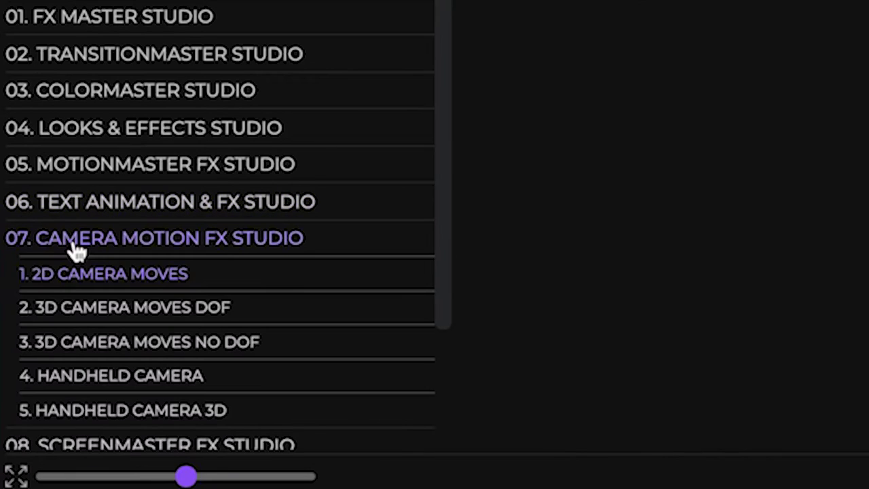
{"action": "left_click", "coordinate": [111, 379]}
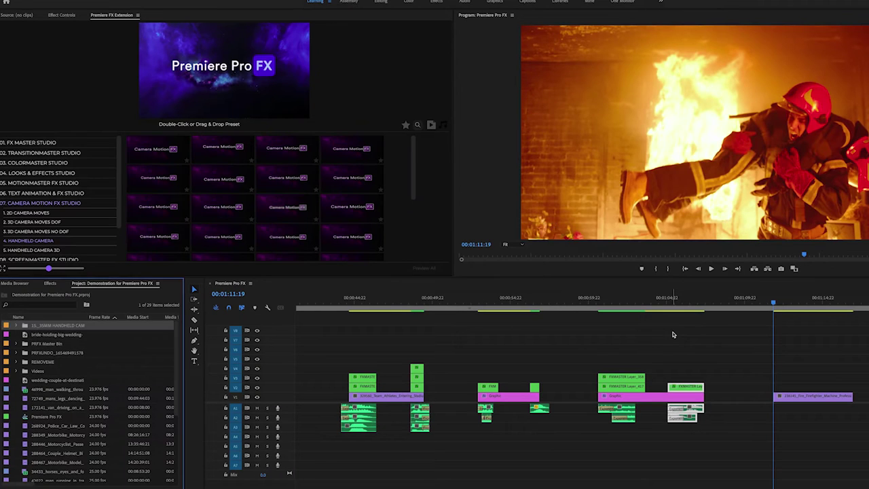
{"action": "key", "text": "Up"}
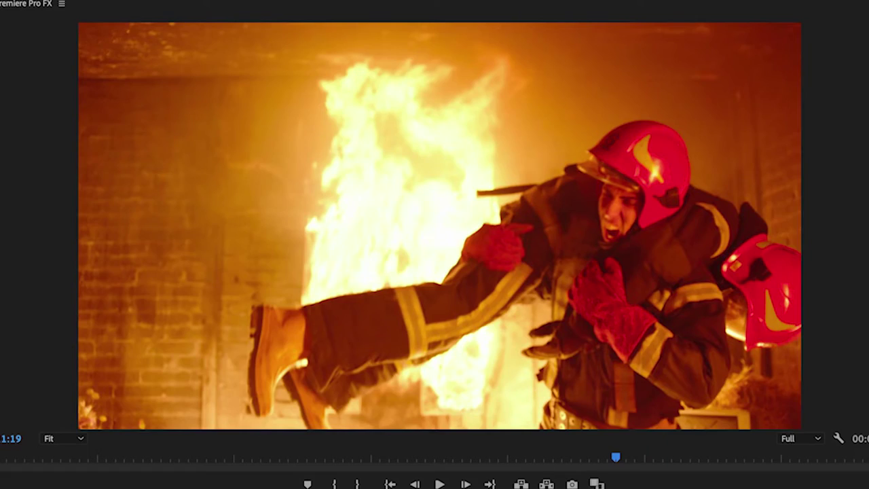
{"action": "key", "text": "space"}
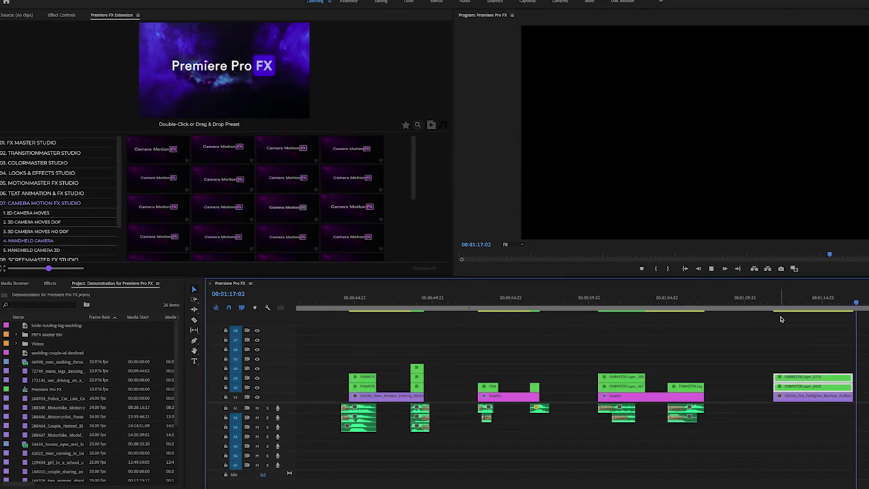
{"action": "key", "text": "space"}
Drop a handheld camera preset over the running clip at 01:19:13.
{"action": "left_click", "coordinate": [363, 302]}
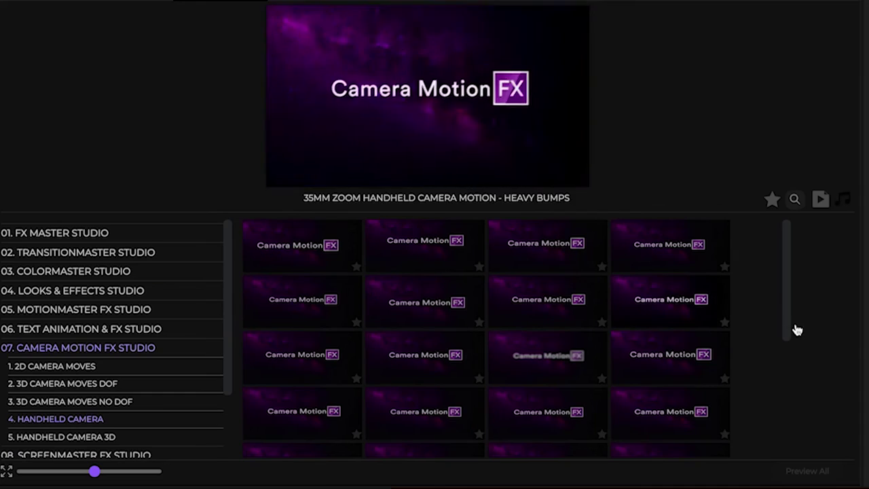
{"action": "scroll", "coordinate": [401, 184], "scroll_direction": "down", "scroll_amount": 1}
{"action": "scroll", "coordinate": [765, 309], "scroll_direction": "down", "scroll_amount": 2}
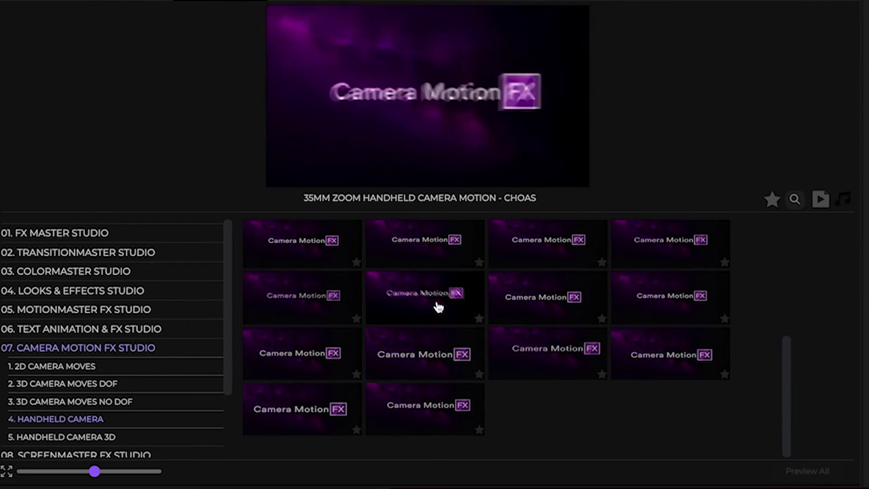
{"action": "left_click_drag", "start_coordinate": [407, 308], "coordinate": [371, 301]}
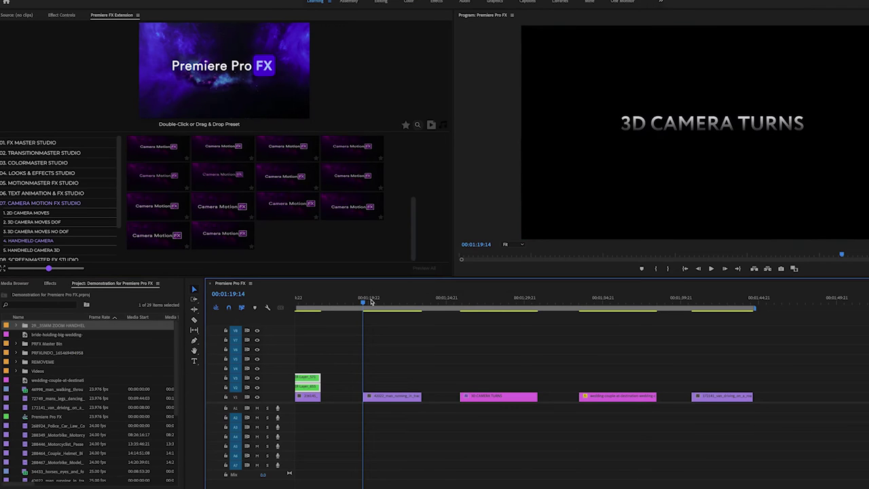
Trim the handheld preset layer to match the running clip and preview the effect.
{"action": "left_click_drag", "start_coordinate": [462, 378], "coordinate": [421, 380]}
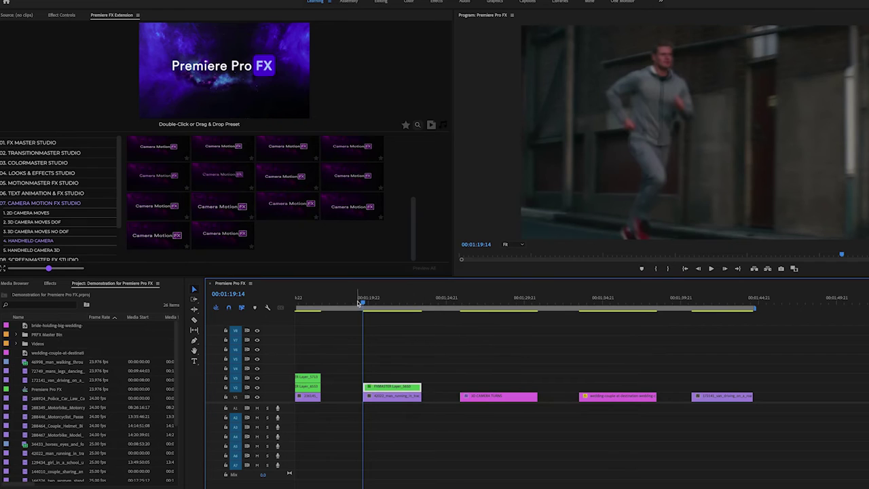
{"action": "key", "text": "space"}
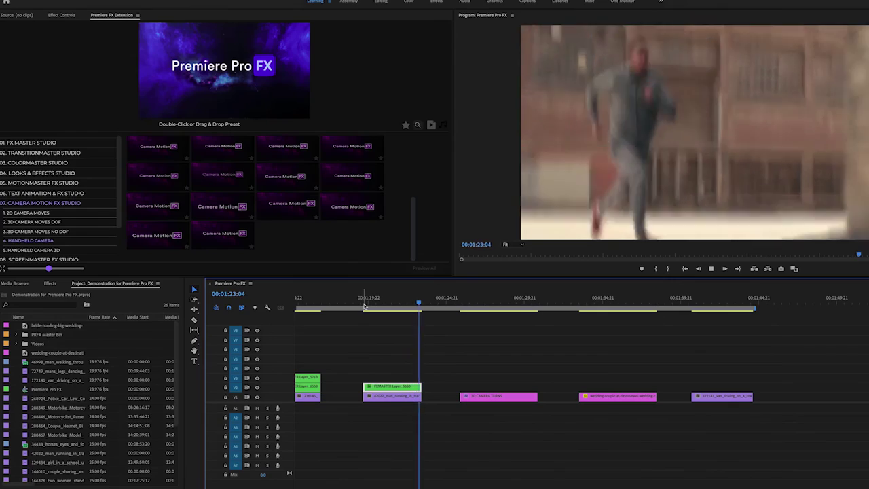
{"action": "key", "text": "space"}
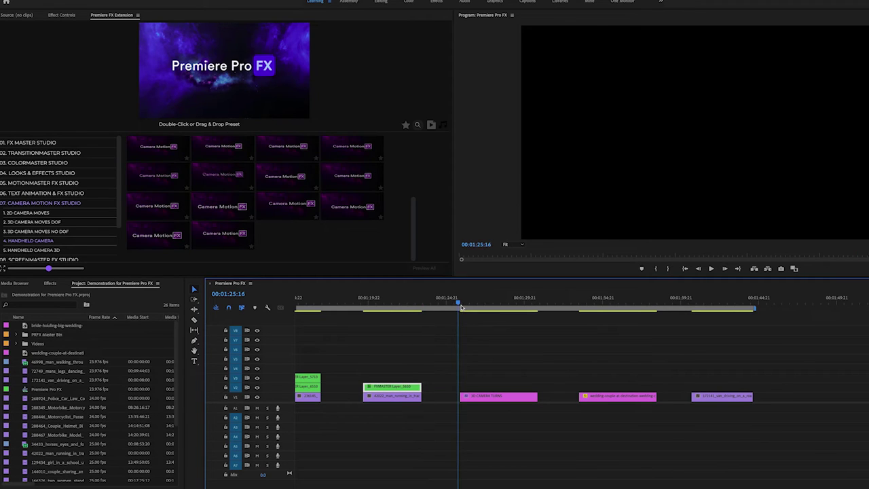
{"action": "left_click", "coordinate": [461, 307]}
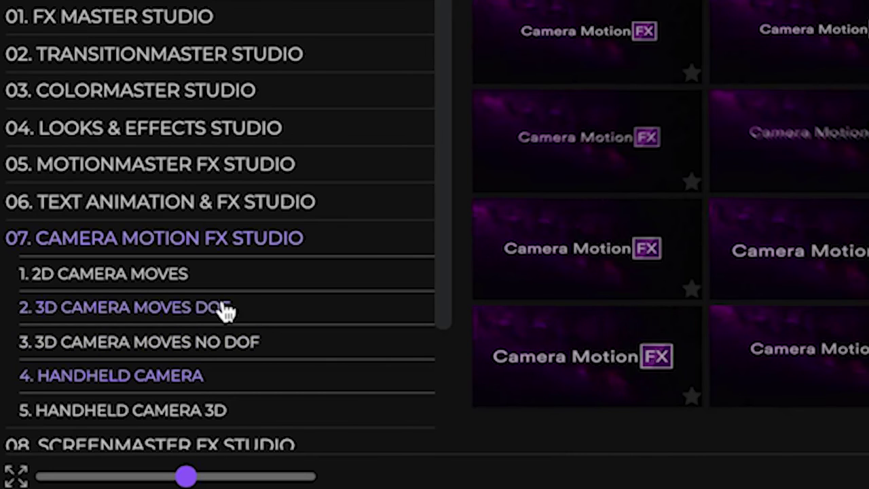
{"action": "left_click", "coordinate": [59, 223]}
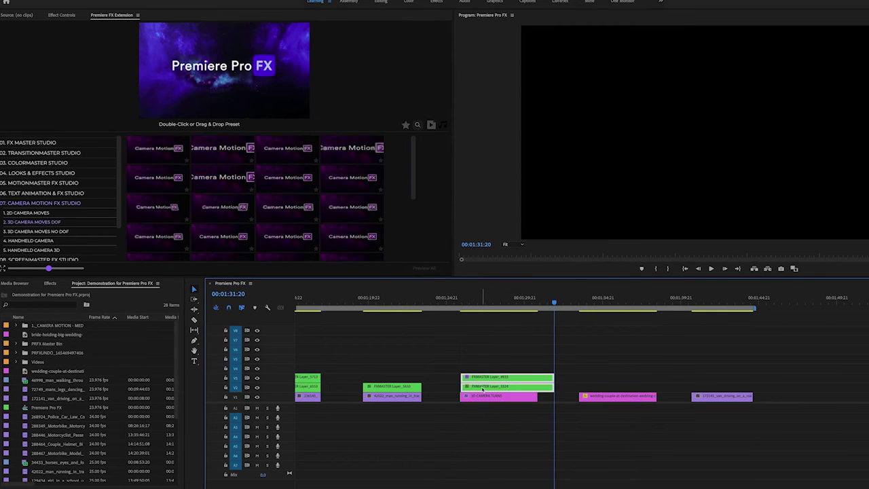
Preview the 3D CAMERA TURNS title's depth-of-field camera move from the clip's start.
{"action": "key", "text": "Up"}
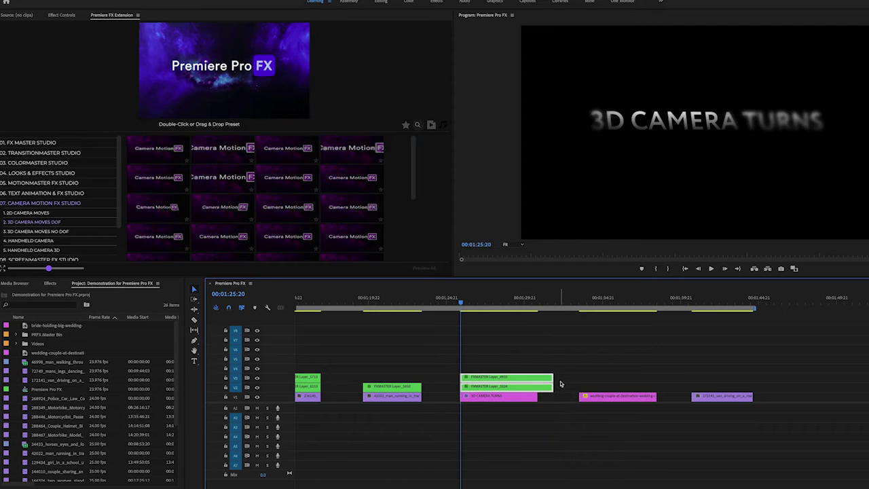
{"action": "key", "text": "space"}
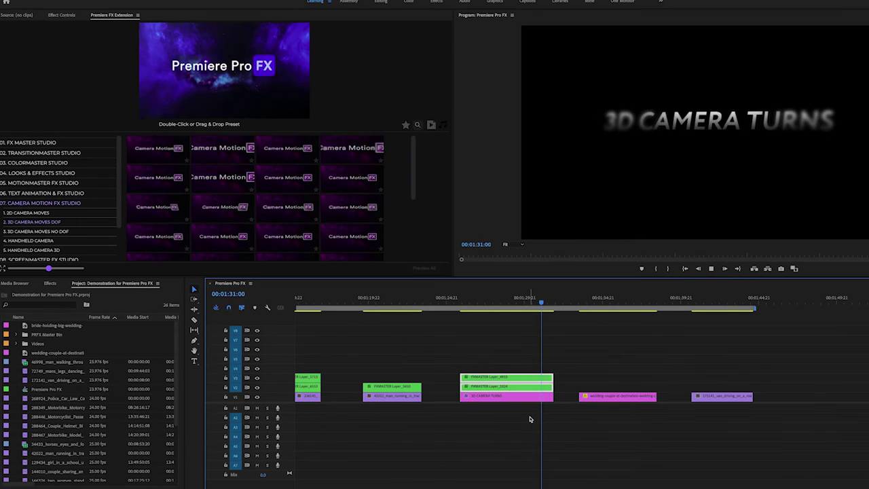
{"action": "key", "text": "space"}
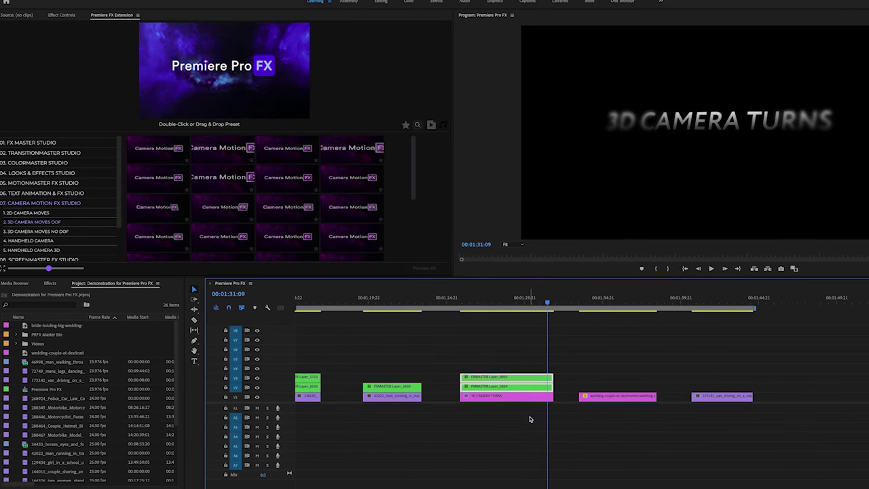
{"action": "left_click", "coordinate": [572, 299]}
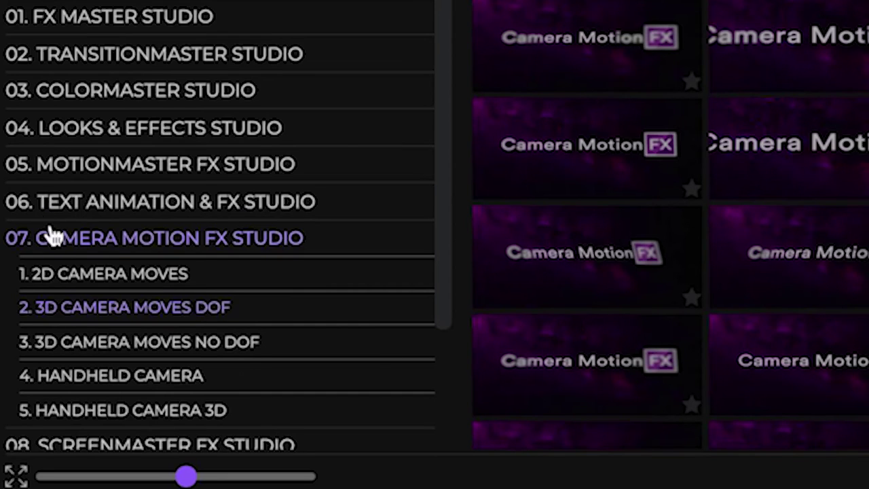
Lay a Motion Parallax FX preset over the wedding clip and extend the clip's end by 1:17.
{"action": "left_click", "coordinate": [61, 243]}
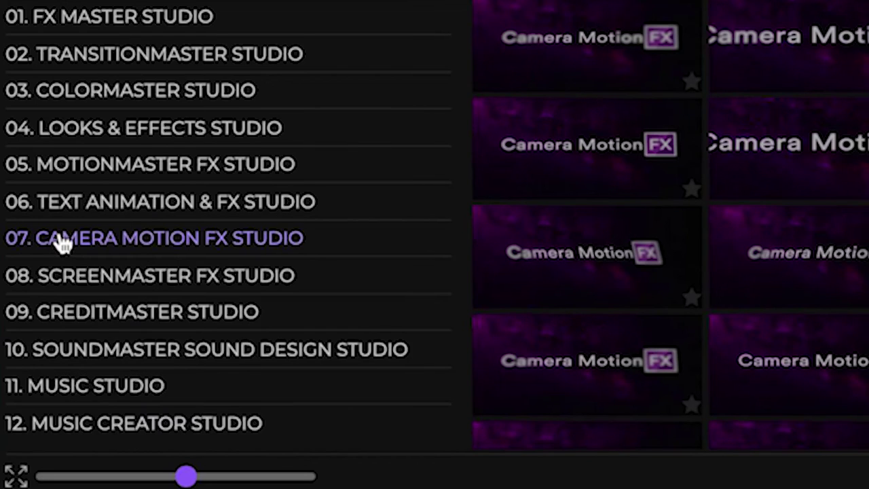
{"action": "left_click", "coordinate": [65, 272]}
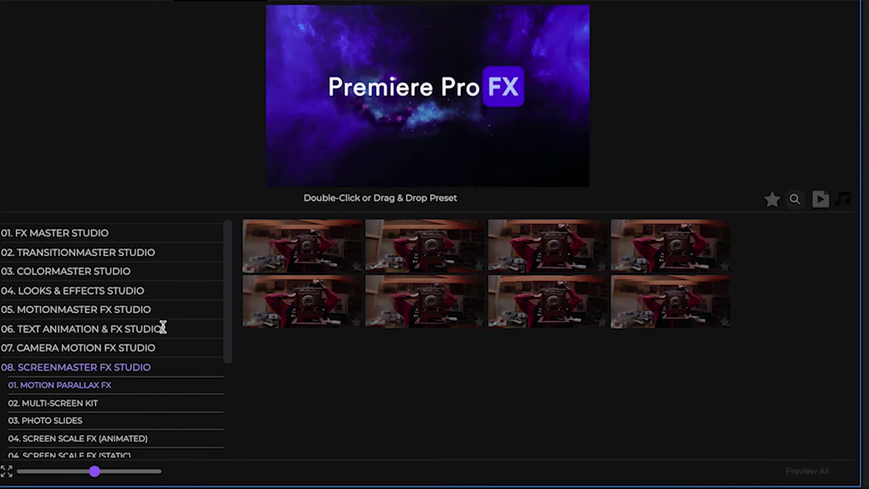
{"action": "mouse_move", "coordinate": [289, 264]}
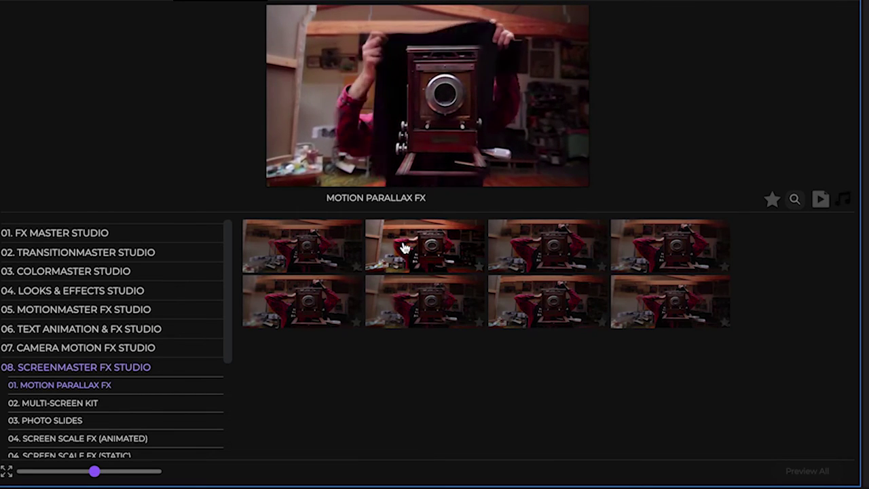
{"action": "left_click_drag", "start_coordinate": [405, 248], "coordinate": [594, 414]}
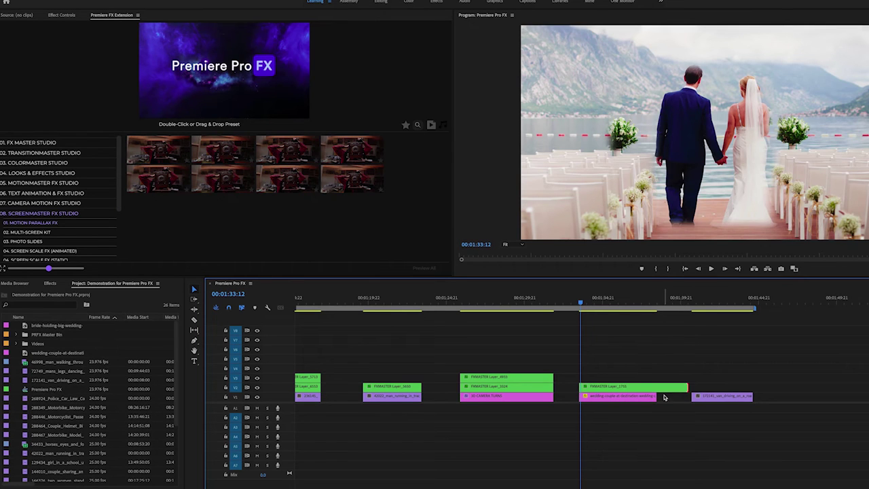
{"action": "left_click_drag", "start_coordinate": [655, 397], "coordinate": [687, 397]}
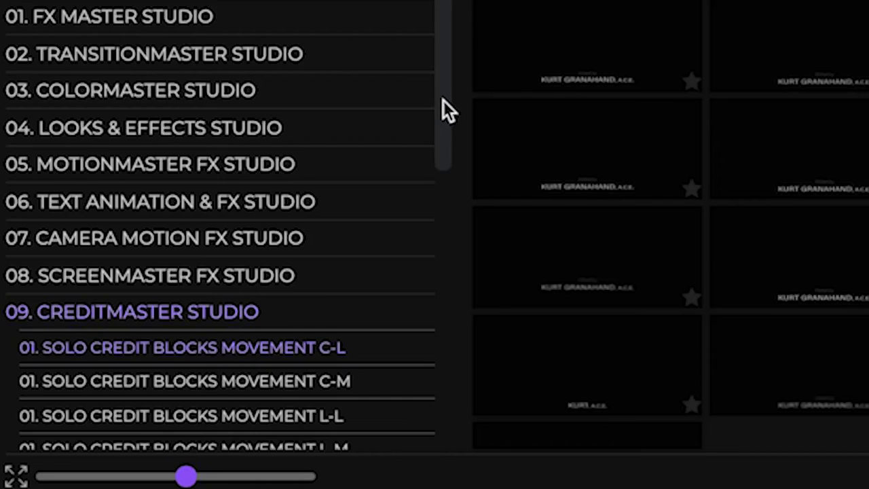
{"action": "left_click_drag", "start_coordinate": [443, 100], "coordinate": [446, 204]}
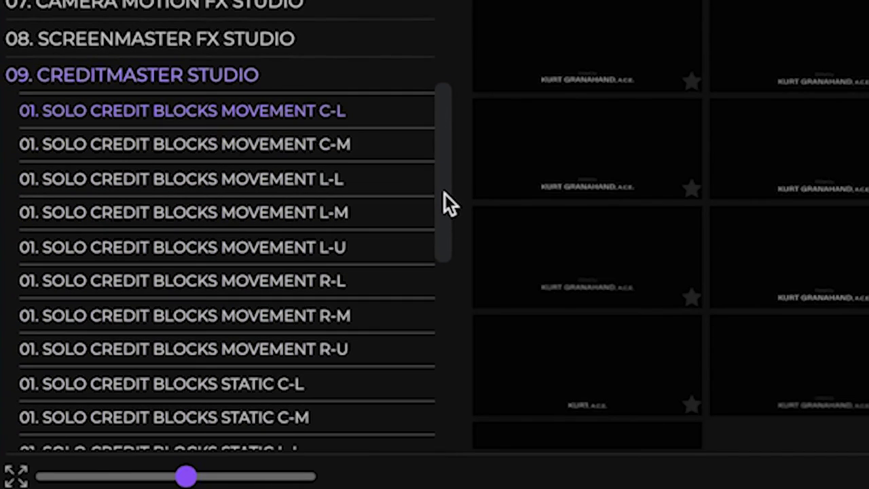
Import a solo credit block preset and change its Directed by name to PHANTAZMA.
{"action": "left_click", "coordinate": [342, 156]}
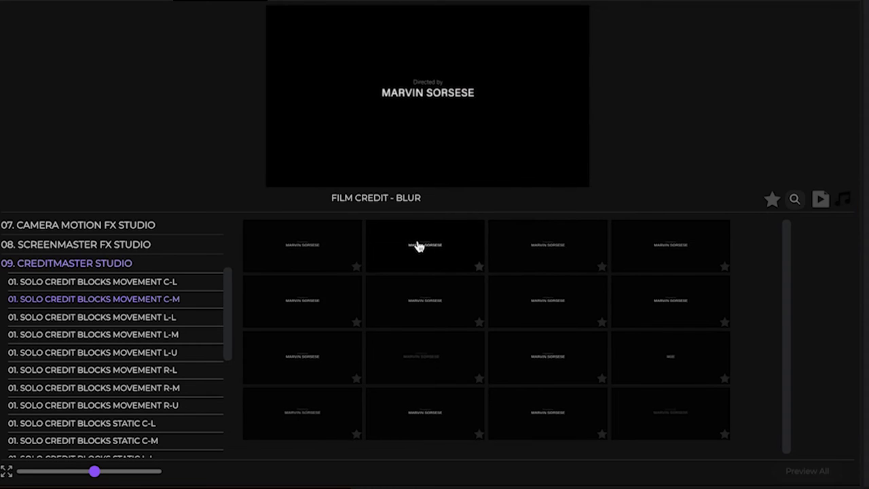
{"action": "right_click", "coordinate": [782, 391]}
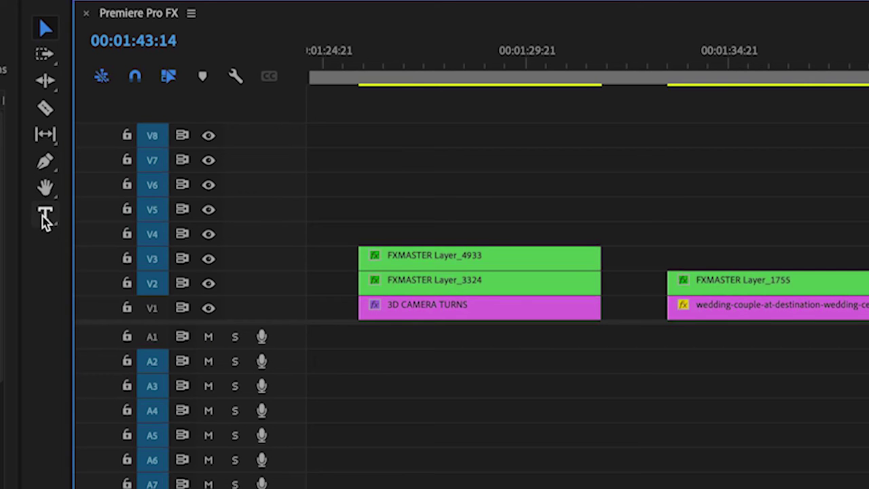
{"action": "left_click", "coordinate": [44, 217]}
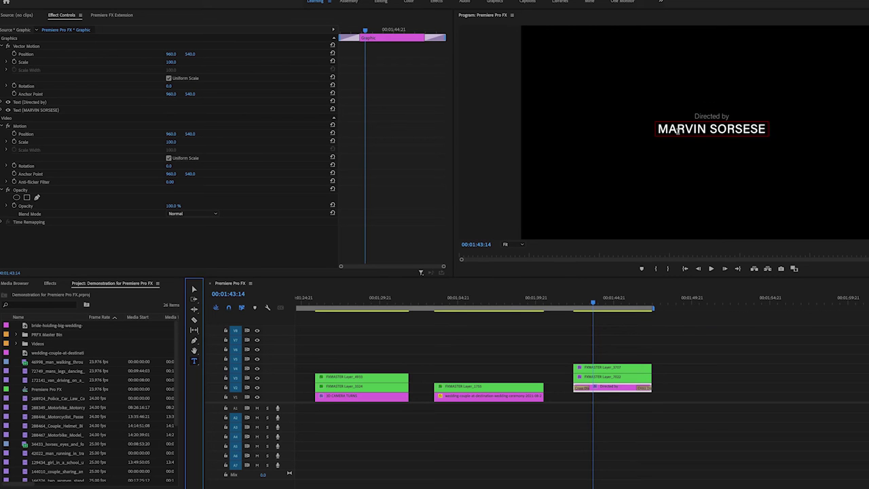
{"action": "left_click", "coordinate": [677, 131]}
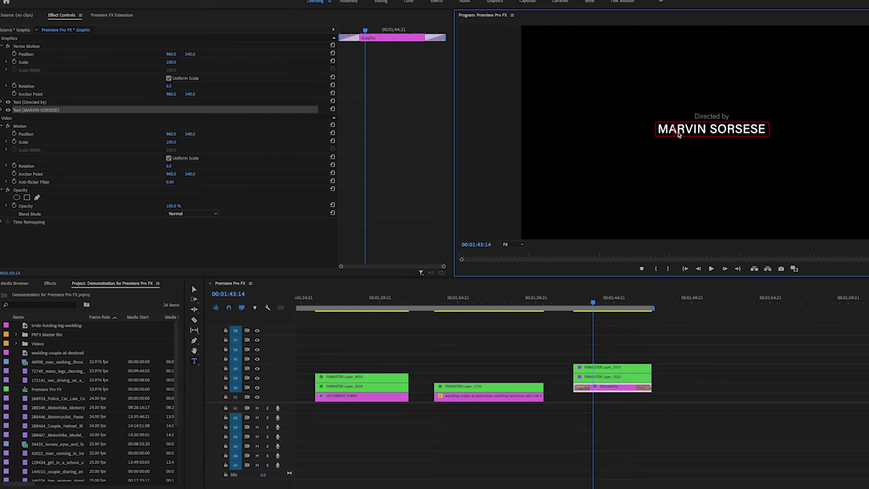
{"action": "type", "text": "PH"}
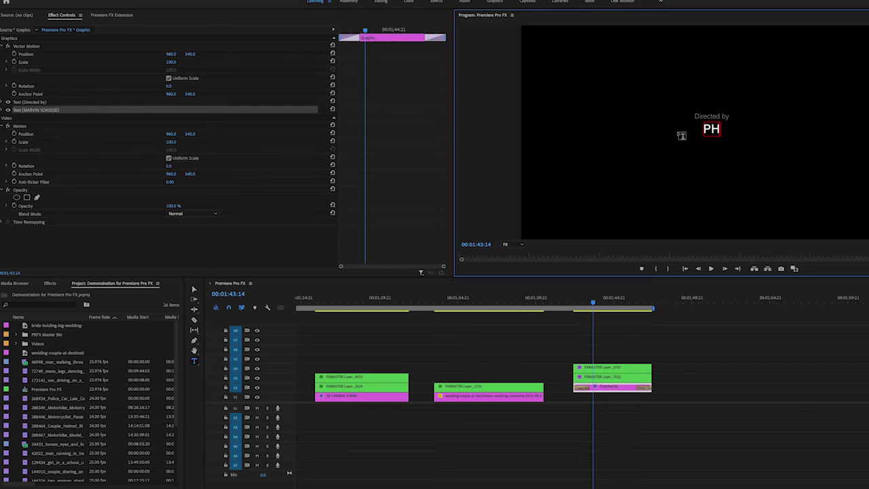
{"action": "type", "text": "ANTAZMA"}
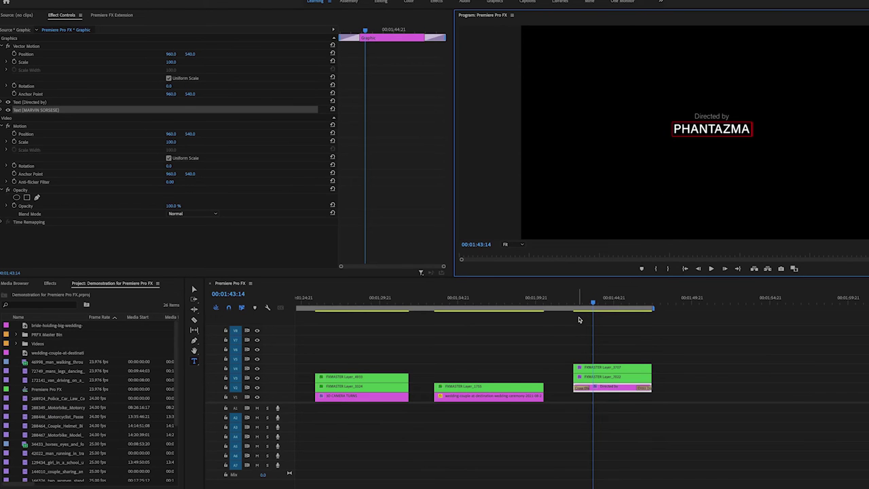
Preview the PHANTAZMA credit from just before its start.
{"action": "left_click", "coordinate": [571, 299]}
{"action": "key", "text": "space"}
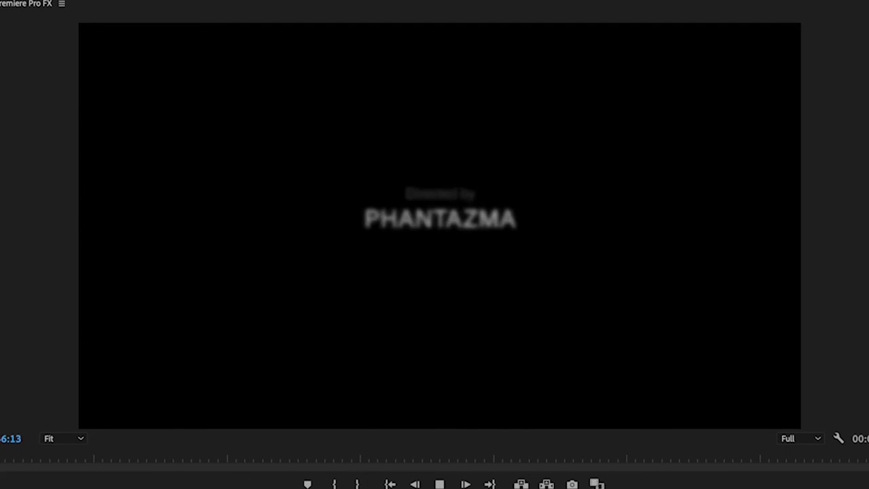
{"action": "left_click", "coordinate": [600, 303]}
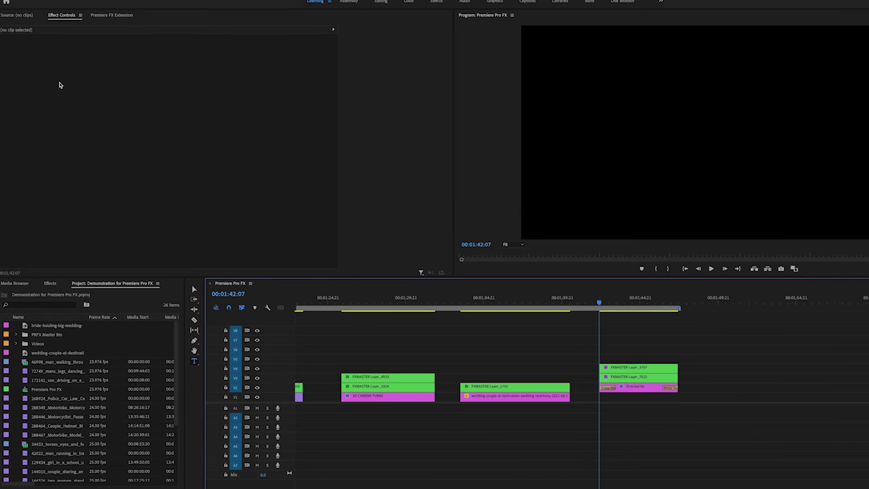
{"action": "left_click", "coordinate": [111, 15]}
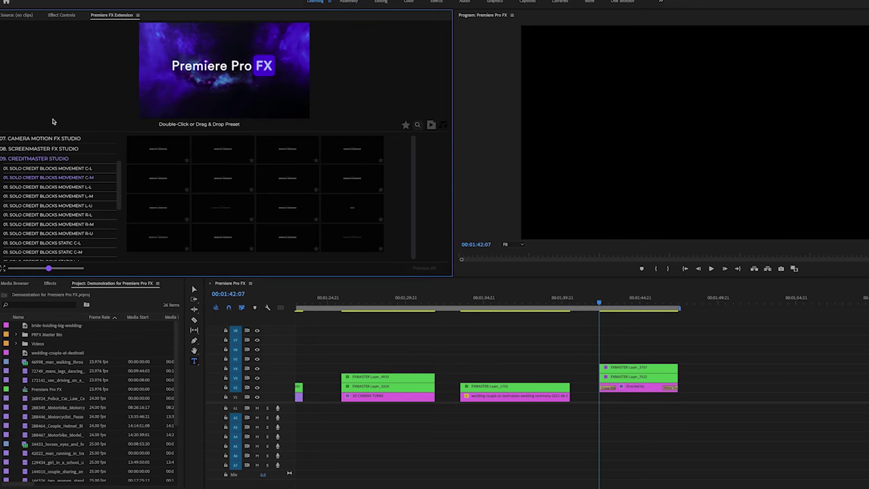
Add a SoundMaster 07. FADES preset under the Directed by credit and play it back.
{"action": "left_click", "coordinate": [50, 159]}
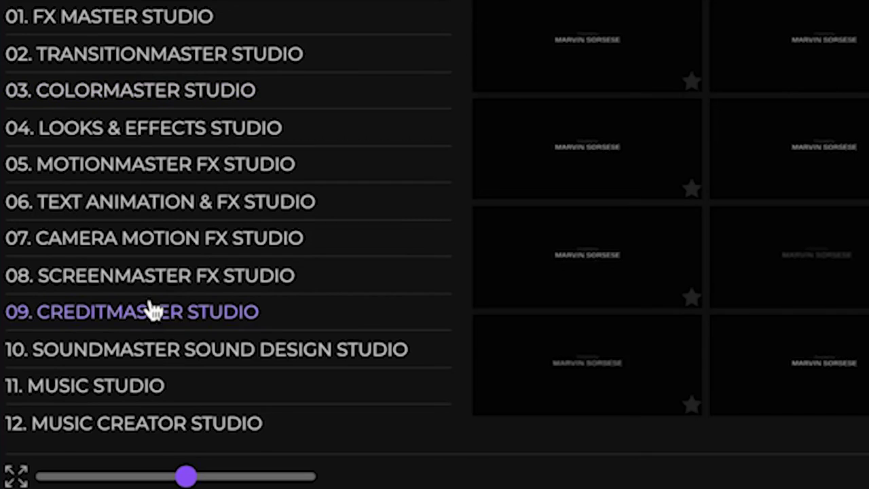
{"action": "left_click", "coordinate": [40, 234]}
{"action": "scroll", "coordinate": [151, 353], "scroll_direction": "down", "scroll_amount": 5}
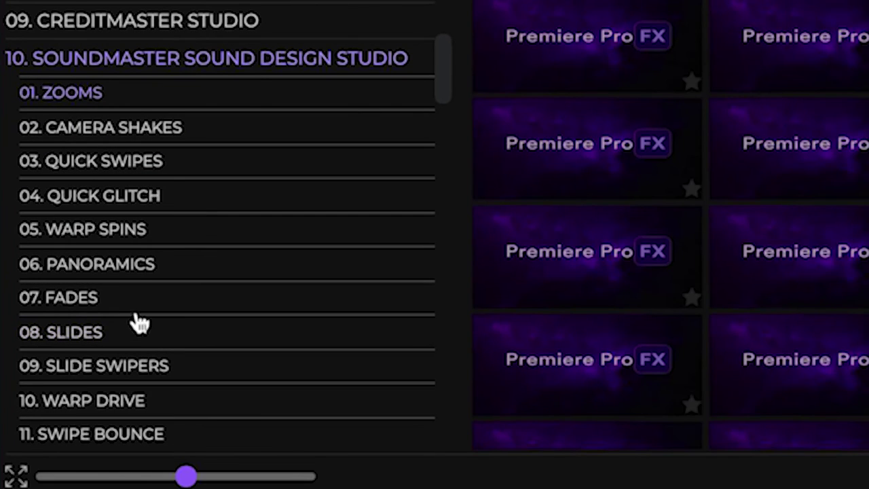
{"action": "left_click", "coordinate": [99, 303]}
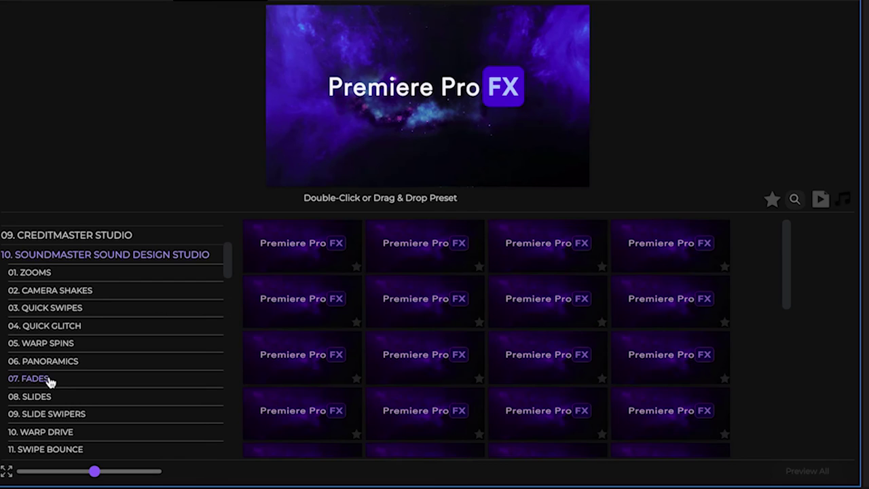
{"action": "mouse_move", "coordinate": [438, 228]}
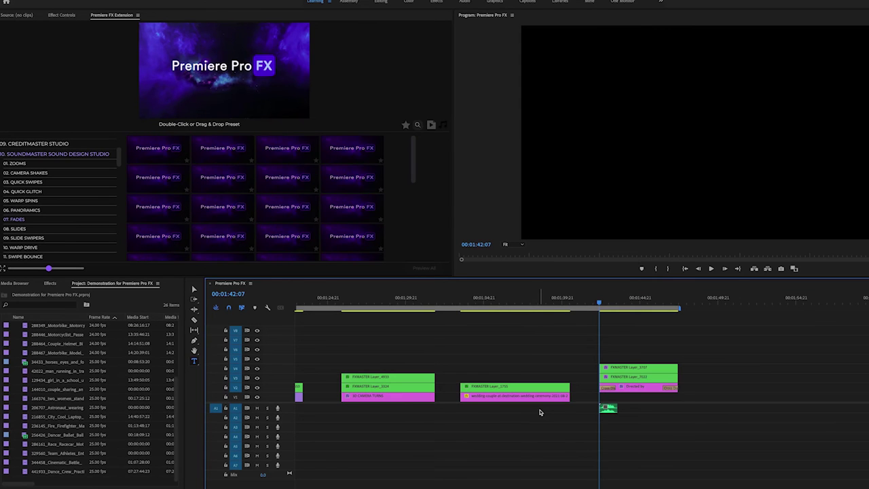
{"action": "key", "text": "space"}
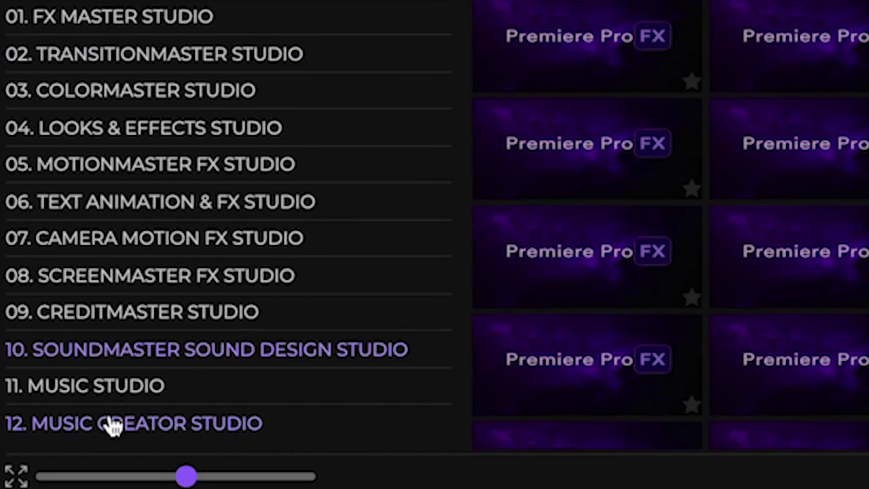
Add the (TRAILER) EPIC WORLD MIX from Music Studio's Movie Trailers and play the sequence.
{"action": "left_click", "coordinate": [114, 395]}
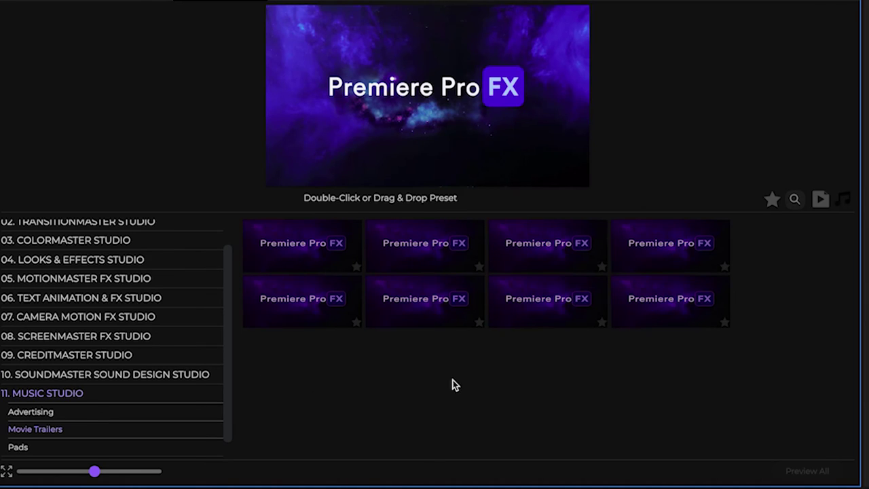
{"action": "mouse_move", "coordinate": [551, 237]}
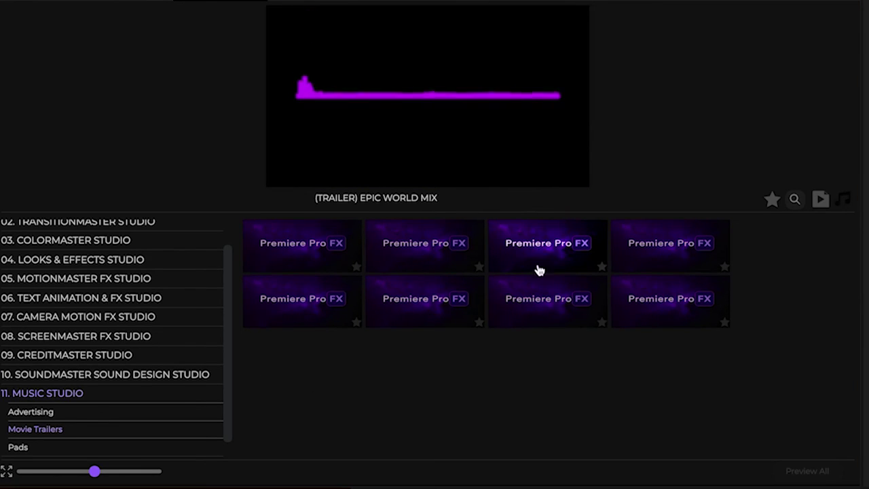
{"action": "double_click", "coordinate": [541, 256]}
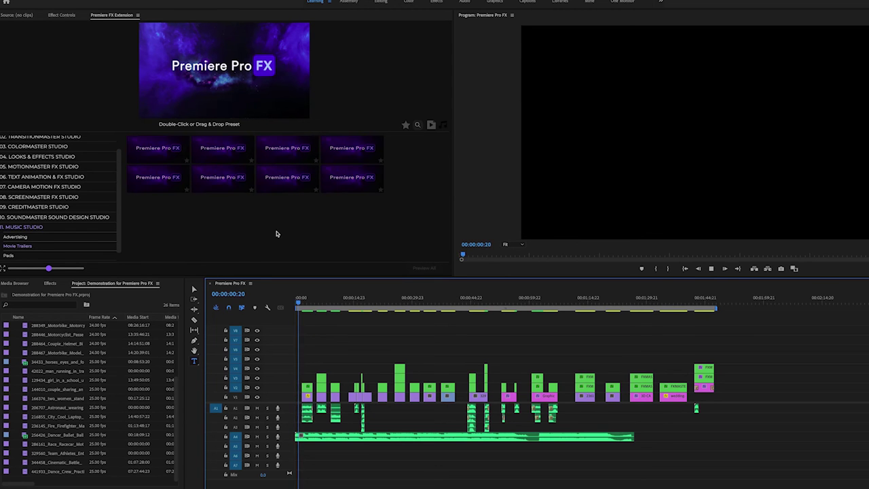
{"action": "key", "text": "space"}
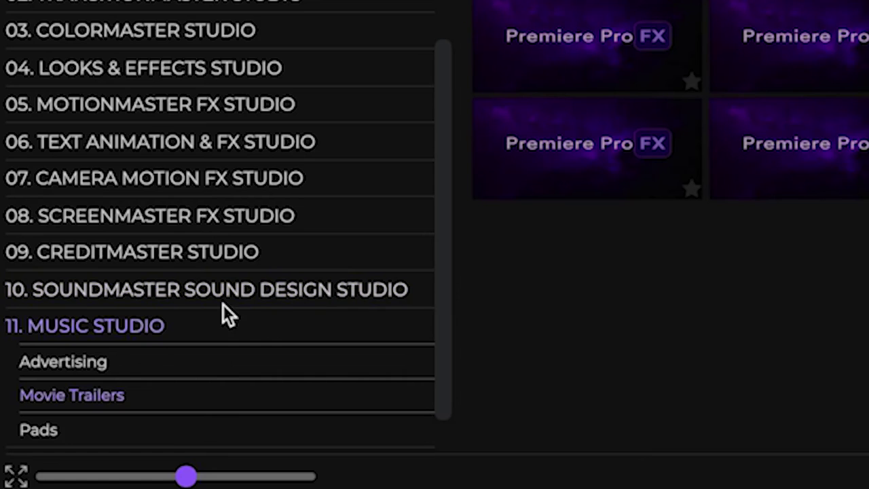
{"action": "left_click", "coordinate": [139, 331]}
Delete the long trailer music clip and return the playhead to the sequence start.
{"action": "left_click", "coordinate": [136, 422]}
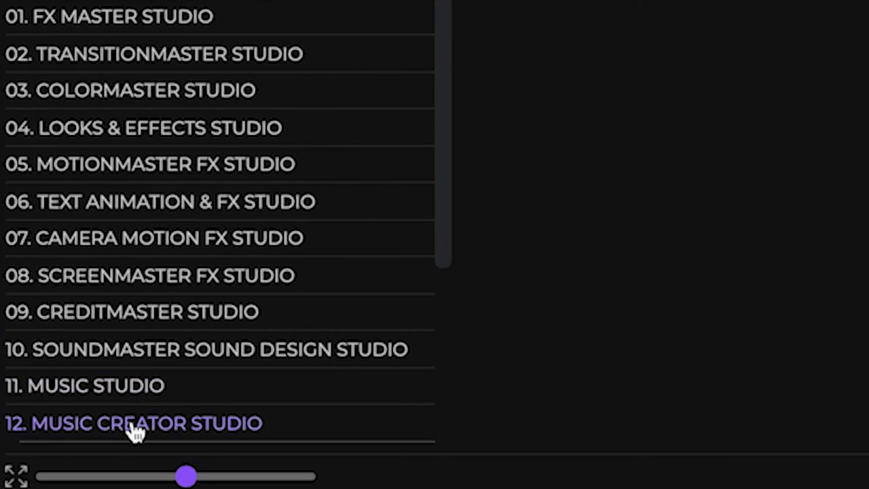
{"action": "scroll", "coordinate": [289, 311], "scroll_direction": "down", "scroll_amount": 4}
{"action": "scroll", "coordinate": [290, 312], "scroll_direction": "down", "scroll_amount": 1}
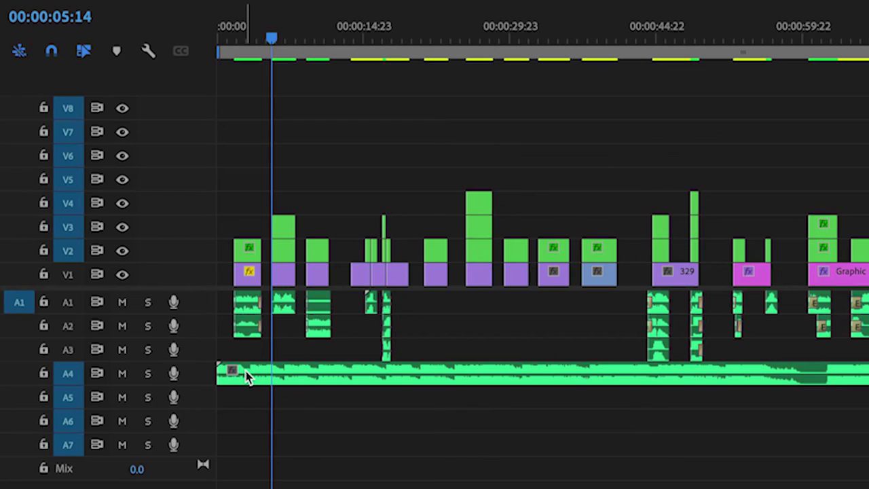
{"action": "left_click", "coordinate": [246, 377]}
{"action": "key", "text": "Delete"}
{"action": "left_click_drag", "start_coordinate": [271, 39], "coordinate": [224, 34]}
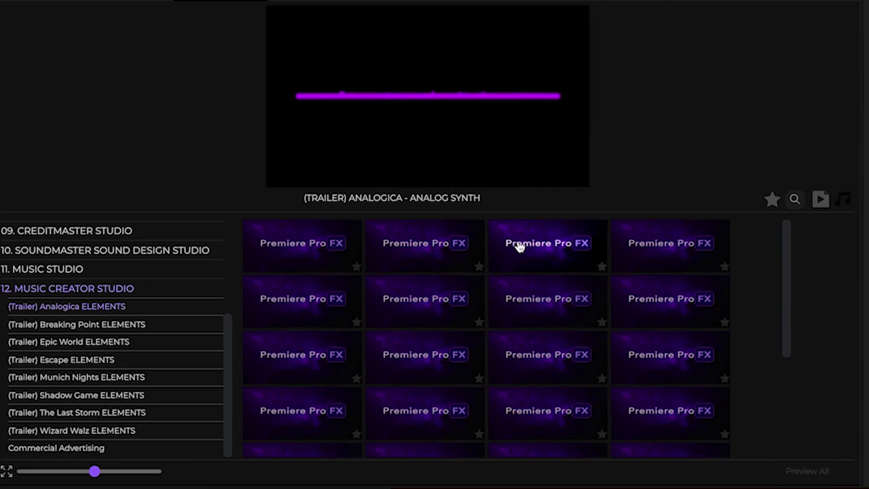
Add the Epic World Arpeggio and Big Hits music elements from Epic World ELEMENTS.
{"action": "left_click", "coordinate": [77, 343]}
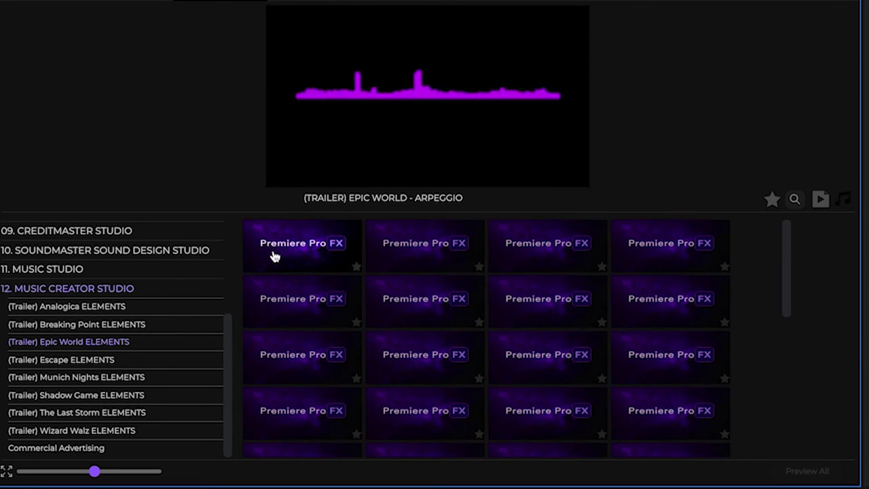
{"action": "double_click", "coordinate": [274, 254]}
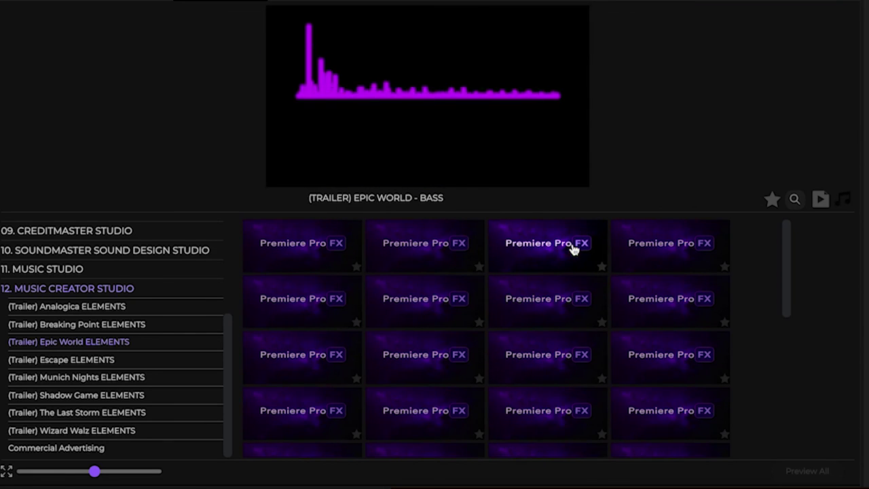
{"action": "double_click", "coordinate": [662, 260]}
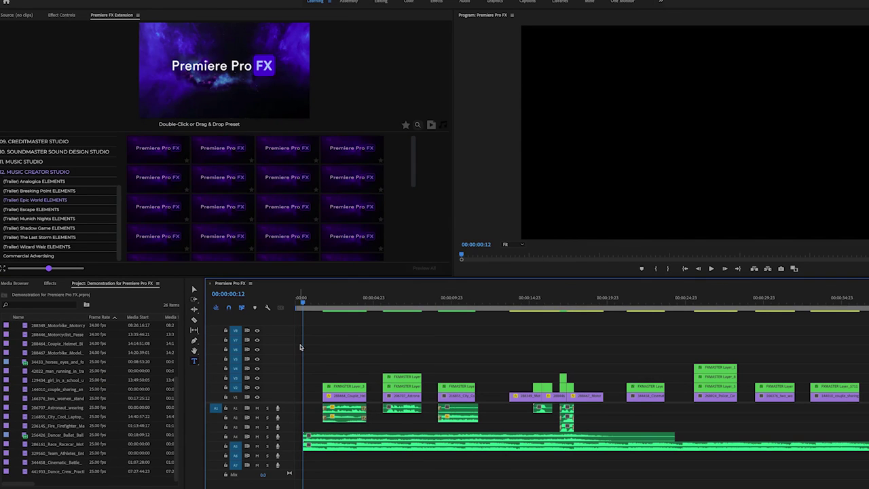
{"action": "mouse_move", "coordinate": [280, 242]}
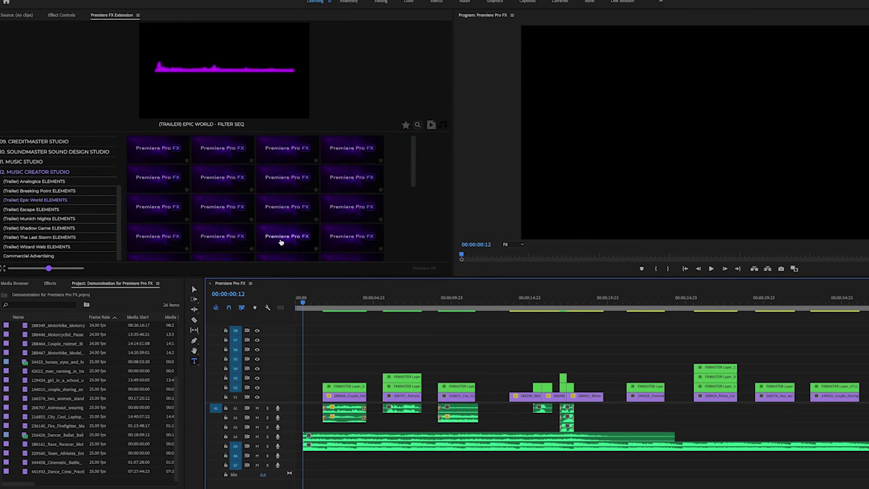
{"action": "scroll", "coordinate": [281, 238], "scroll_direction": "down", "scroll_amount": 1}
Add the Epic World HIGH GROOVE element to the timeline as an extra trailer music layer.
{"action": "double_click", "coordinate": [281, 225]}
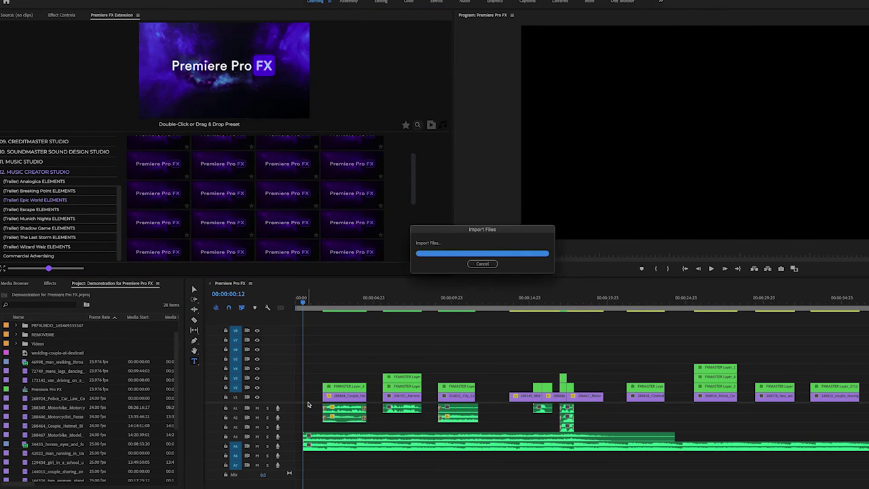